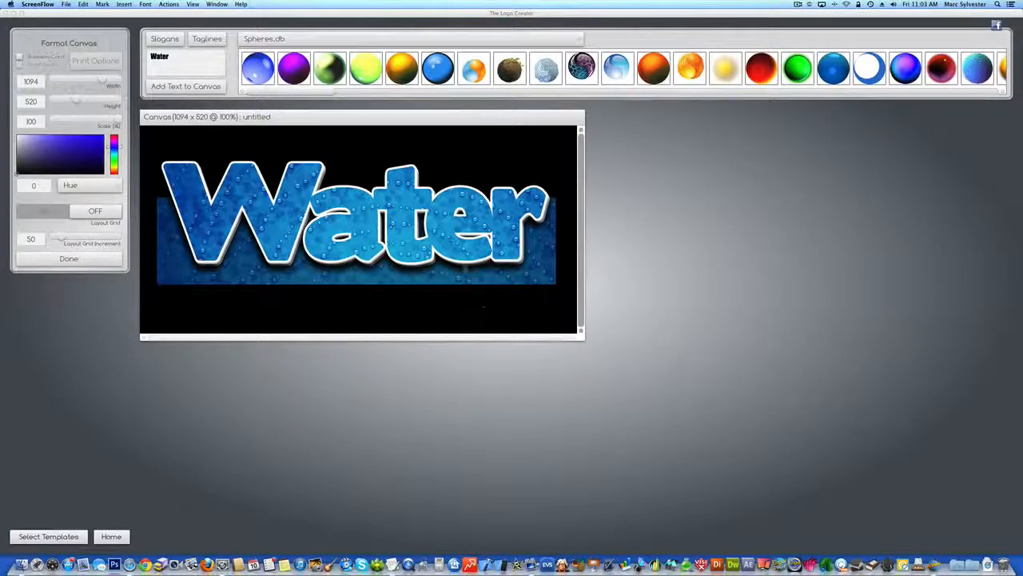
Create a new blank template and enlarge its canvas to 1212 x 541
click(353, 296)
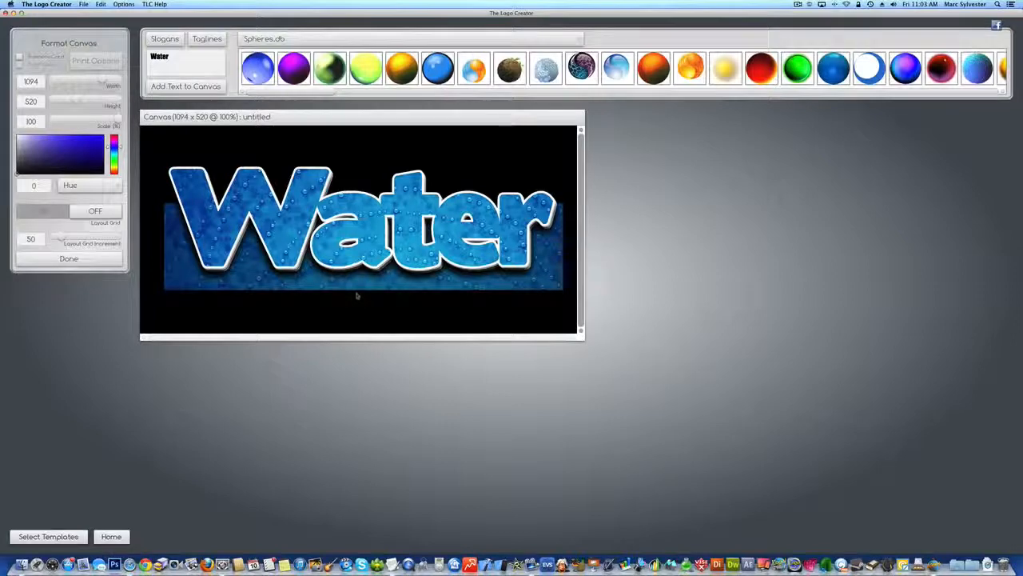
click(83, 4)
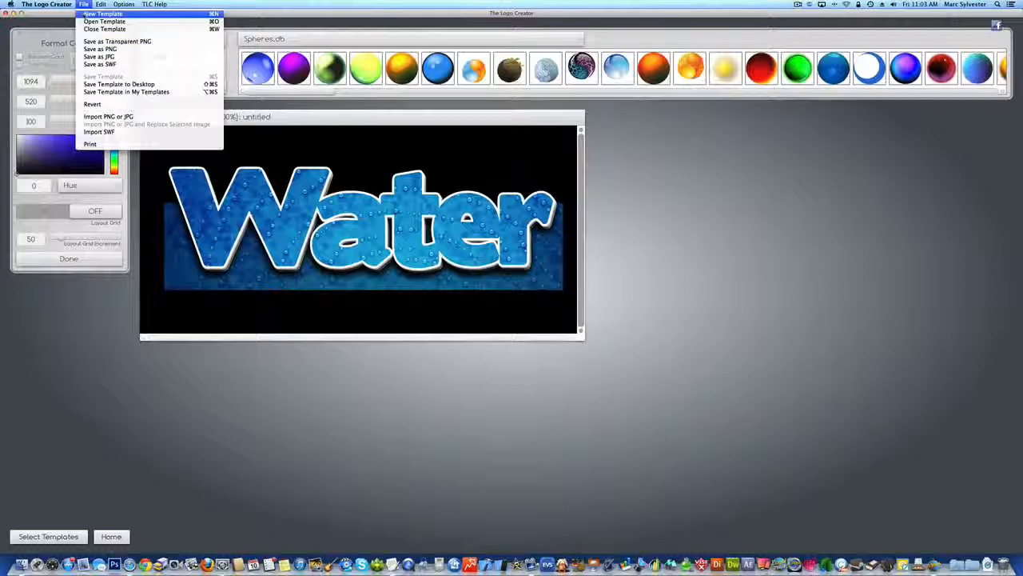
click(83, 13)
click(509, 299)
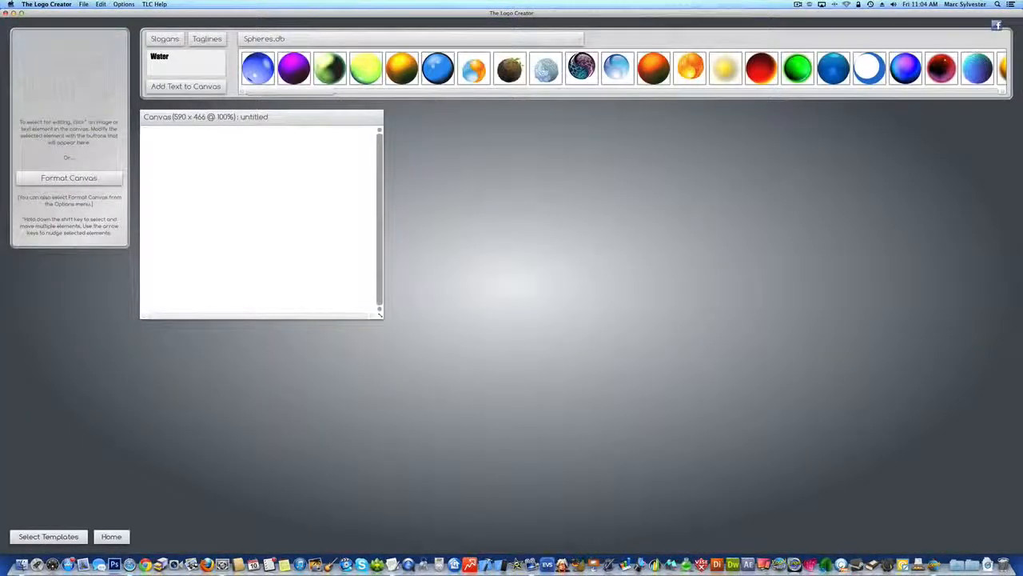
drag(383, 317, 630, 346)
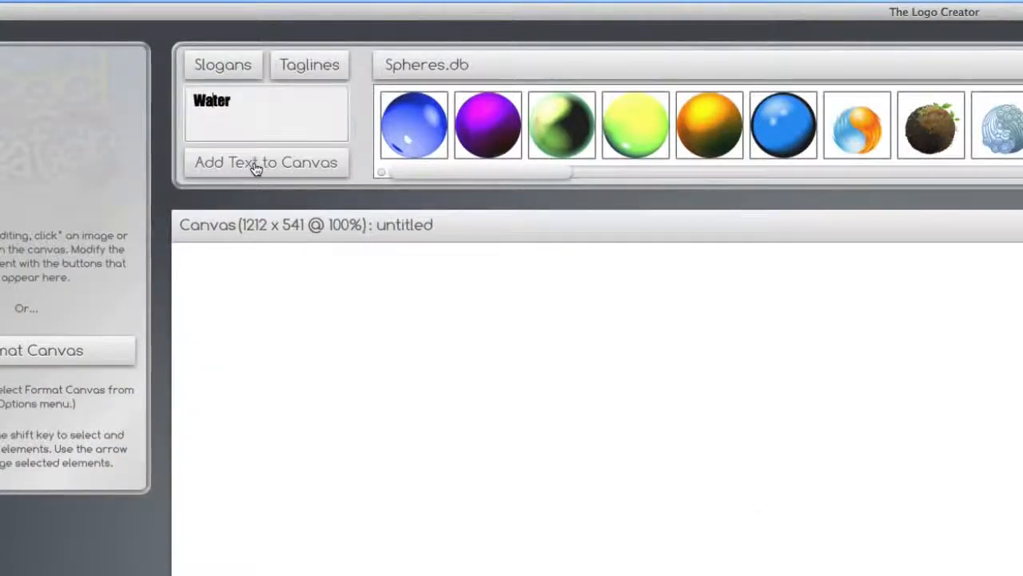
Add the text "Water" to the canvas and format it with text scale 396 and character spacing -17.5
click(255, 165)
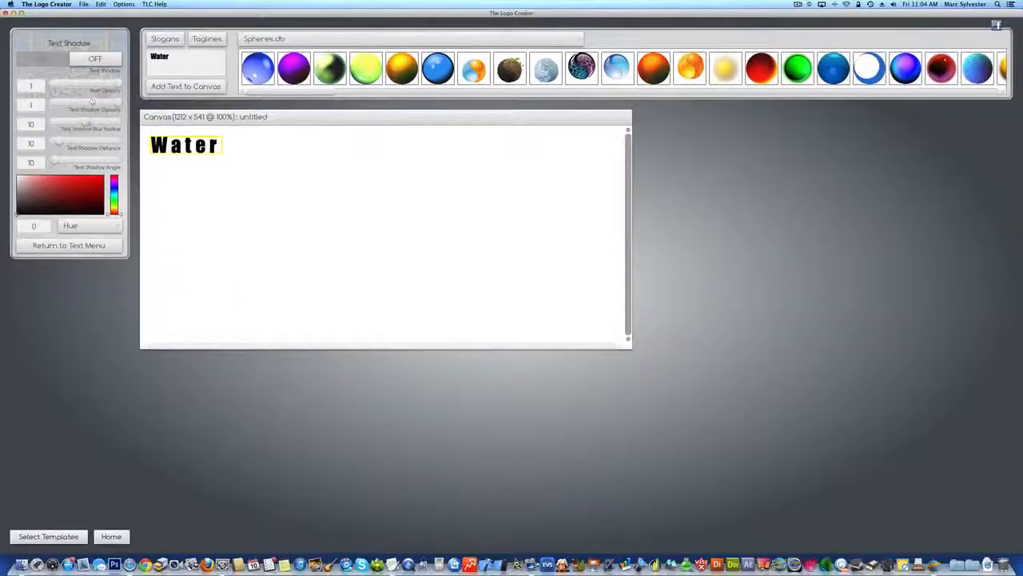
click(67, 245)
click(61, 119)
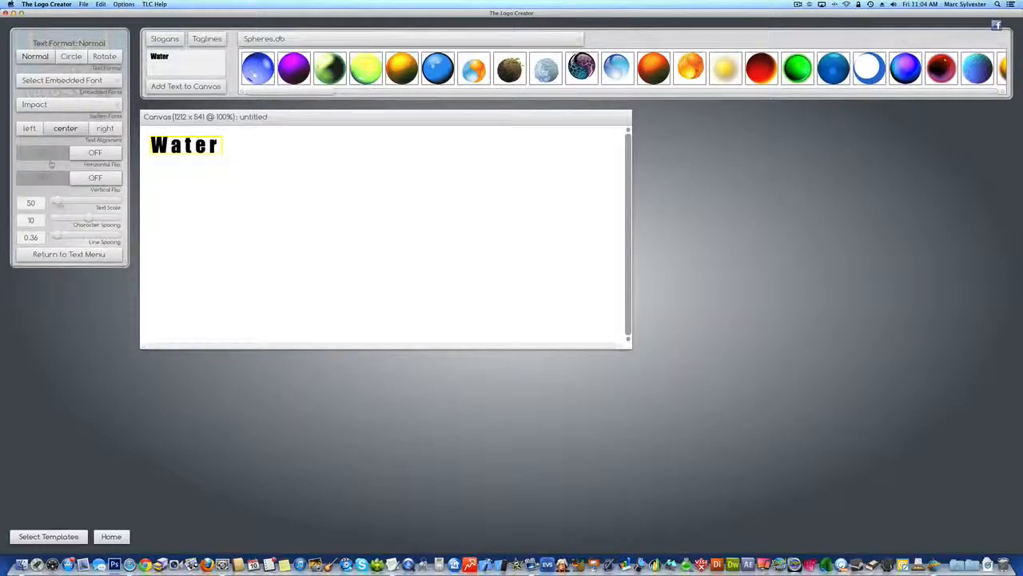
click(64, 255)
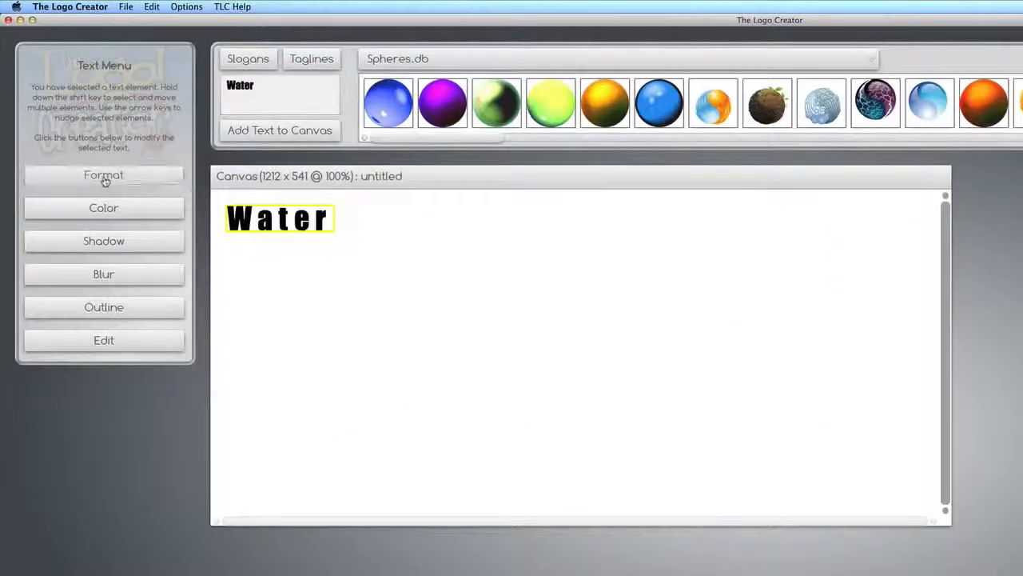
click(105, 179)
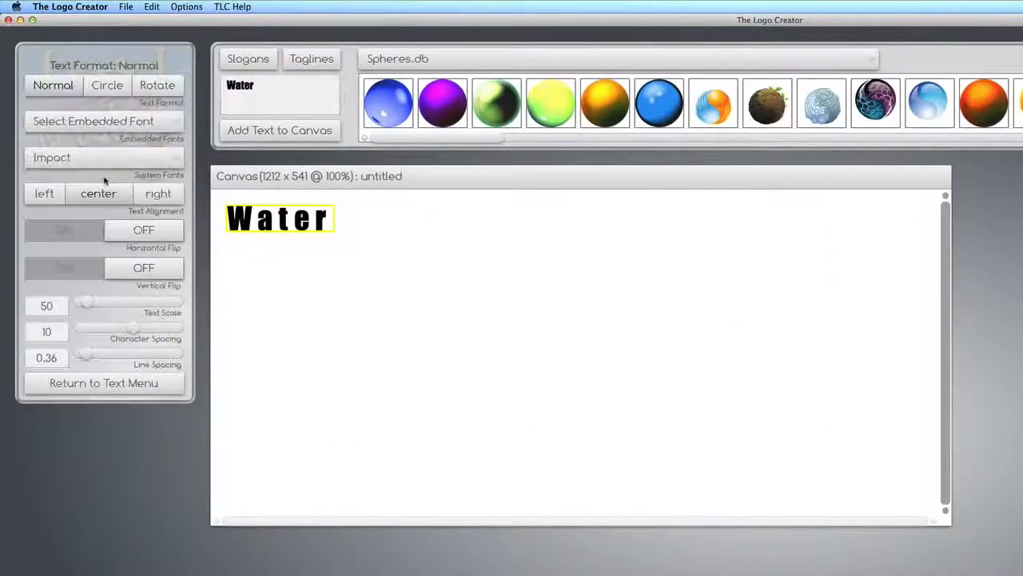
drag(84, 304, 118, 332)
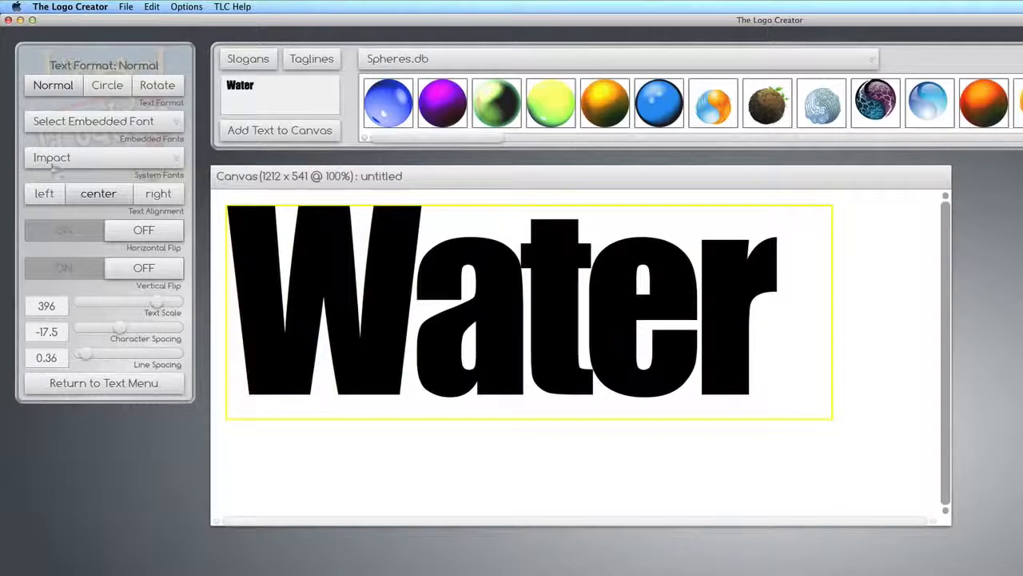
Browse the system and embedded fonts available for the Water text
click(96, 160)
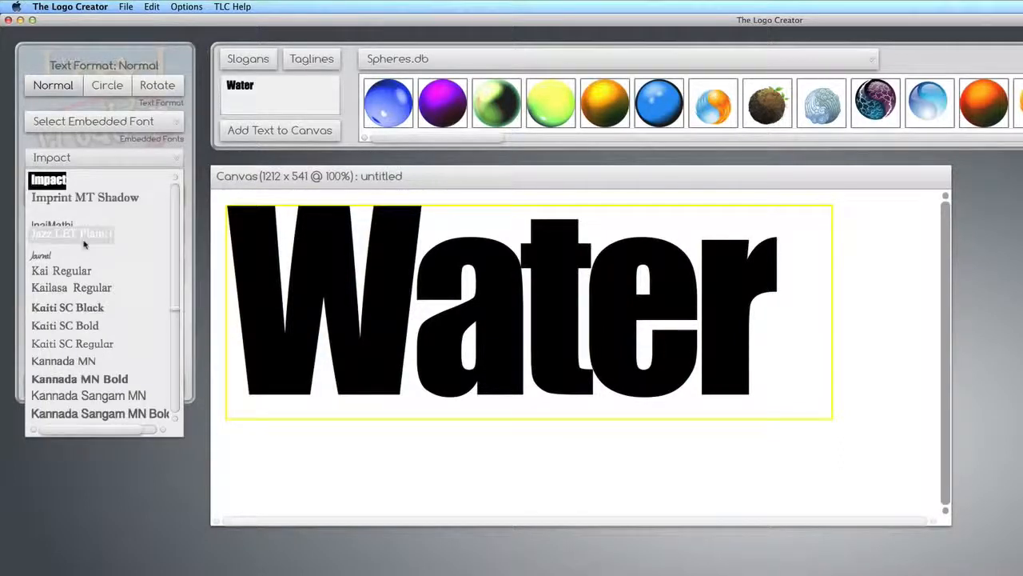
click(96, 140)
click(93, 122)
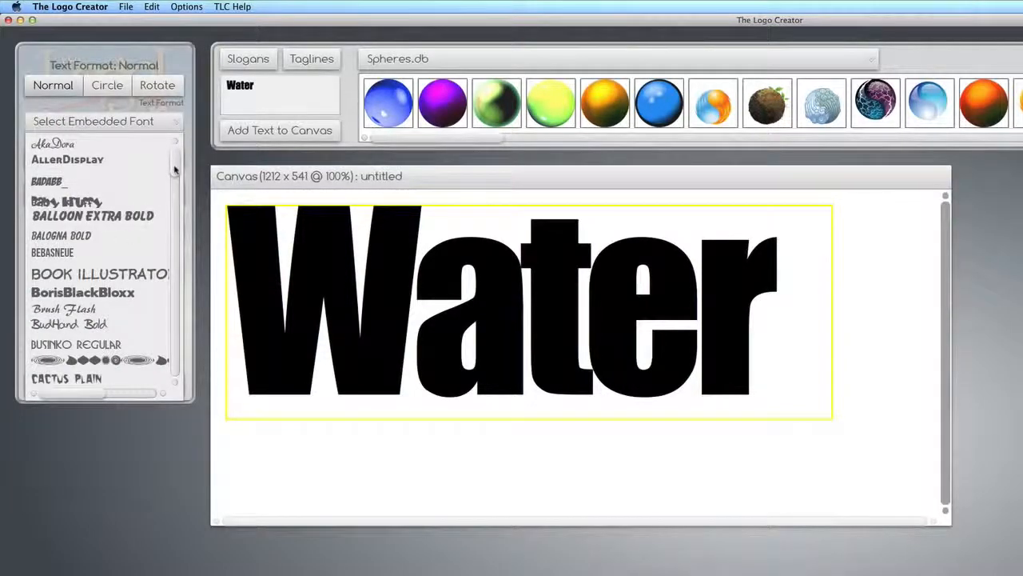
drag(175, 169, 176, 196)
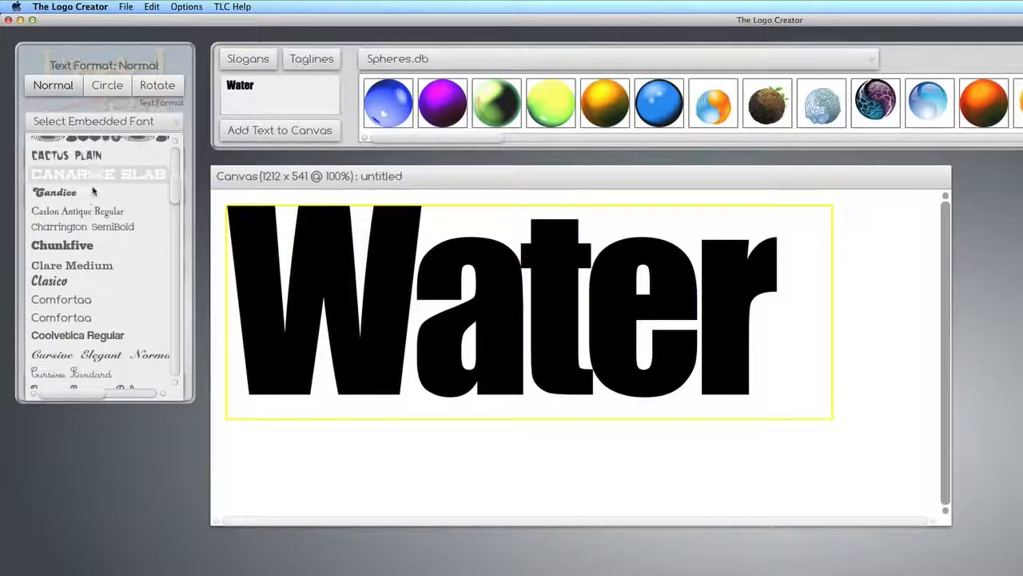
click(72, 109)
Move the Water text toward the middle of the canvas and deselect it
drag(274, 341, 331, 381)
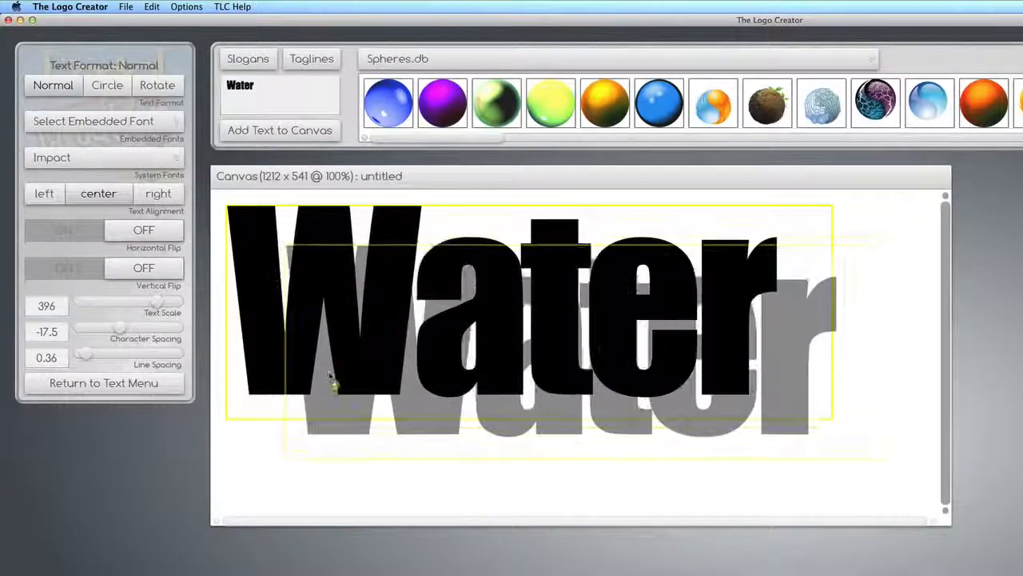
click(335, 225)
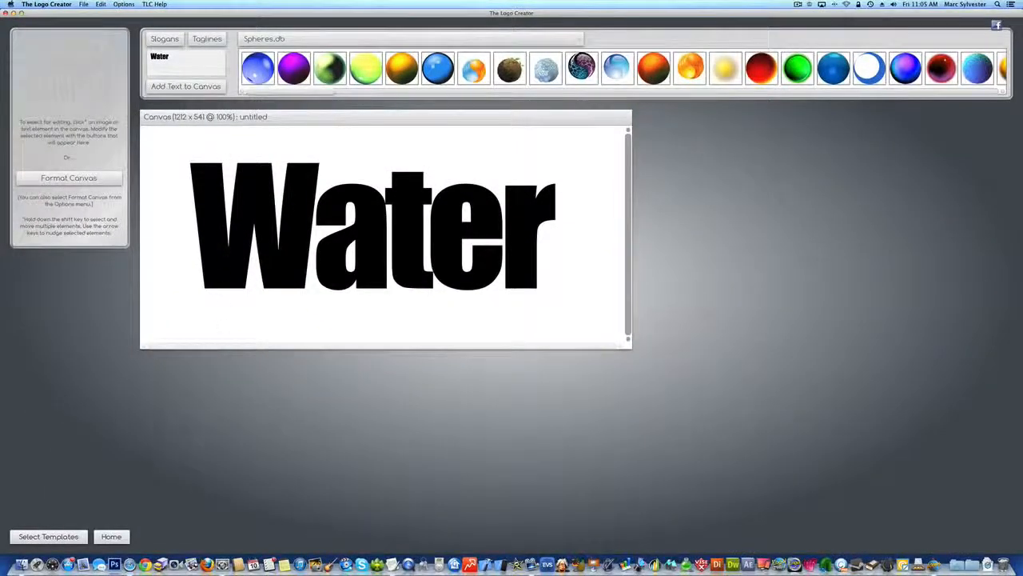
Switch to Safari and examine the wood stock photos on 123rf.com as possible texture sources
click(125, 547)
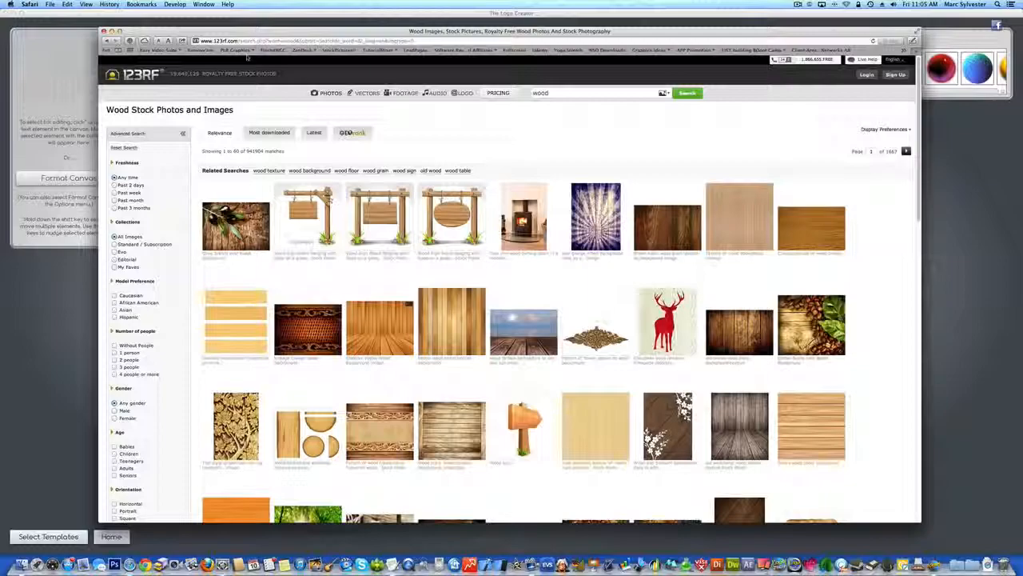
drag(313, 32, 300, 25)
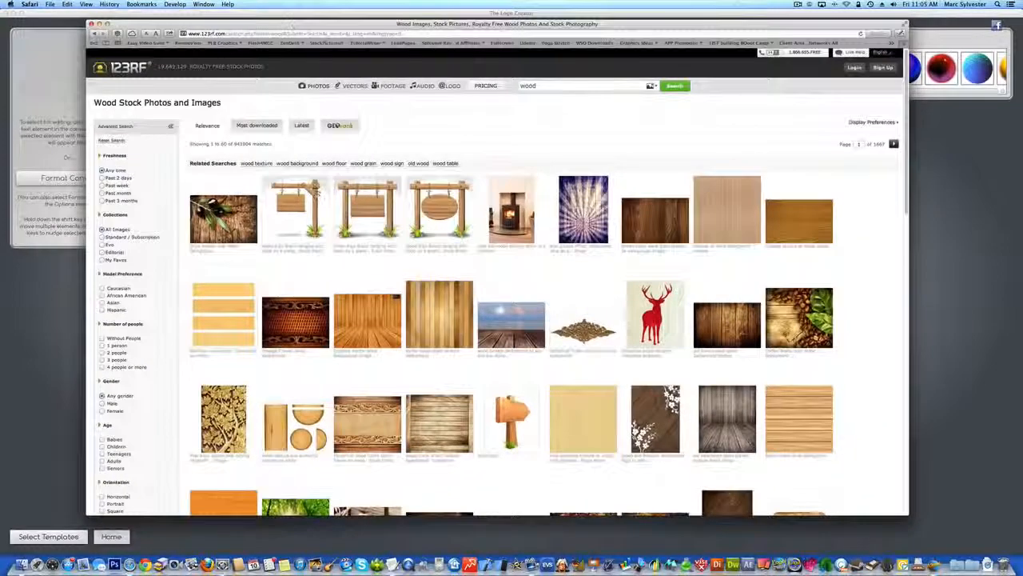
drag(188, 33, 224, 33)
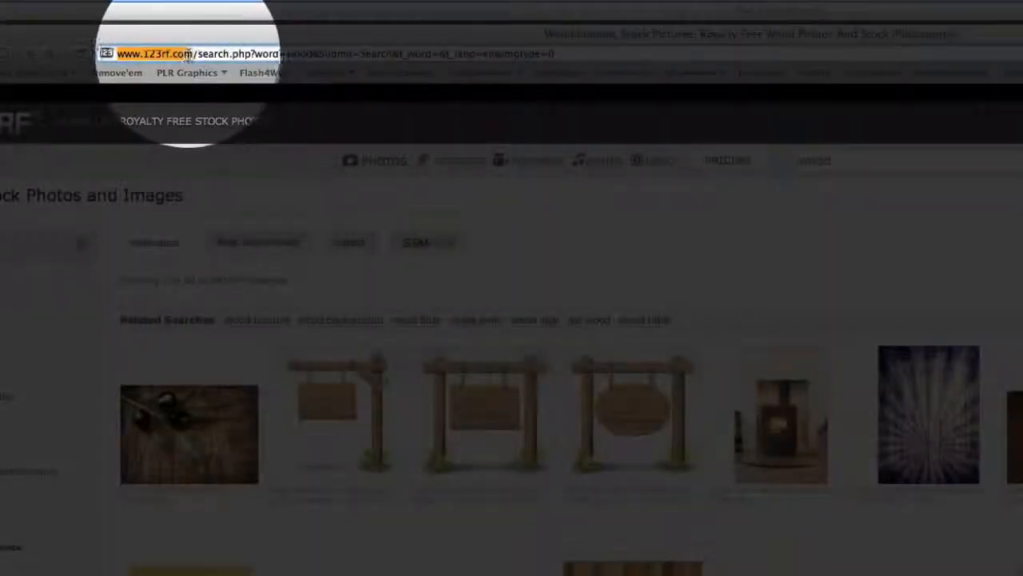
click(167, 53)
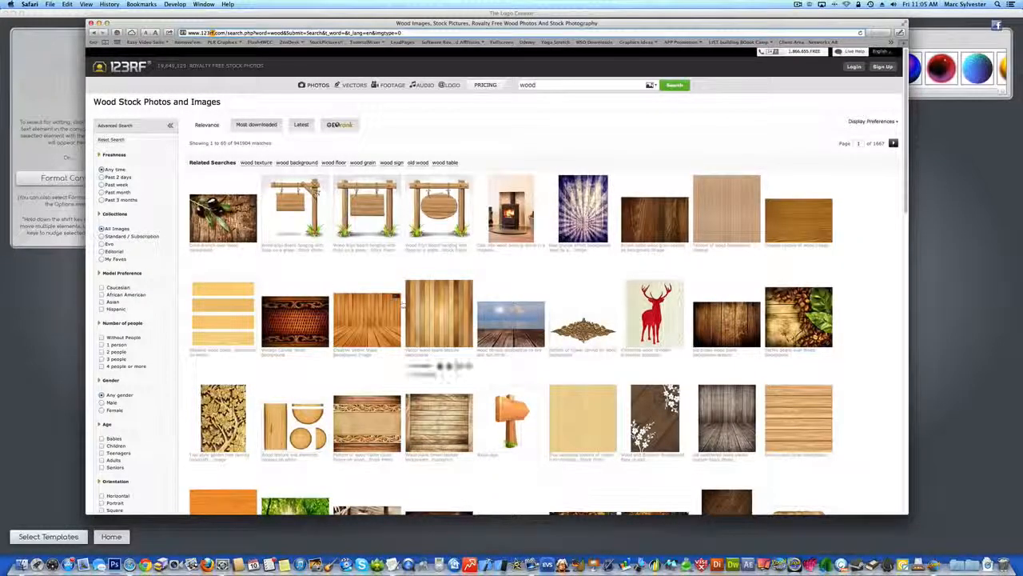
mouse_move(458, 316)
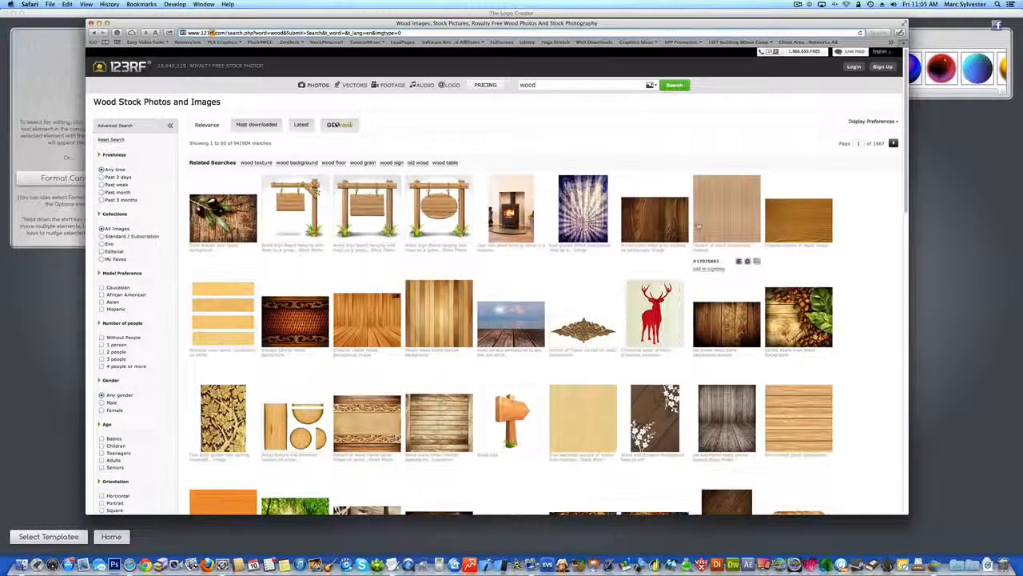
mouse_move(711, 227)
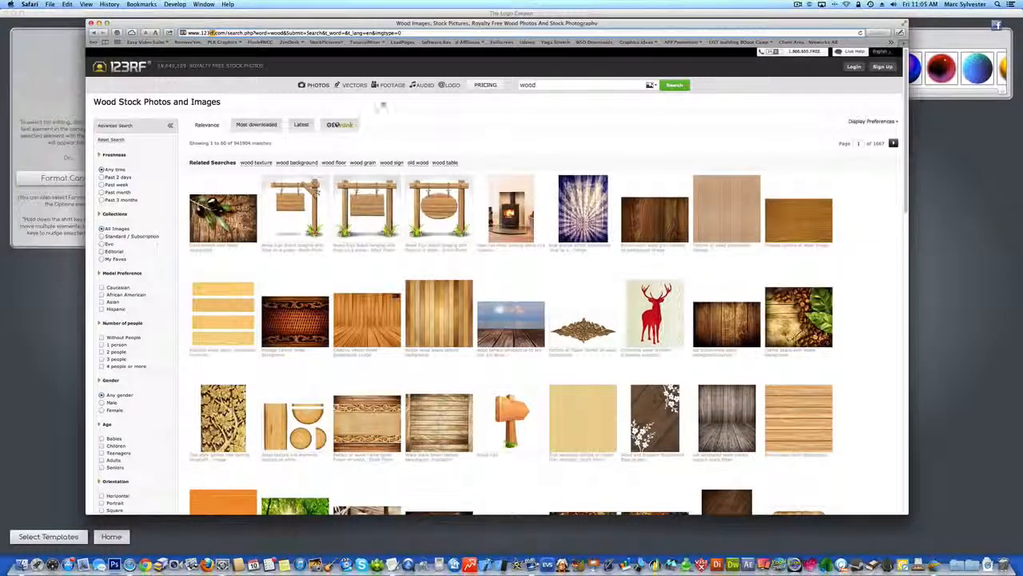
Go to google.com and search for images of "wood"
click(263, 32)
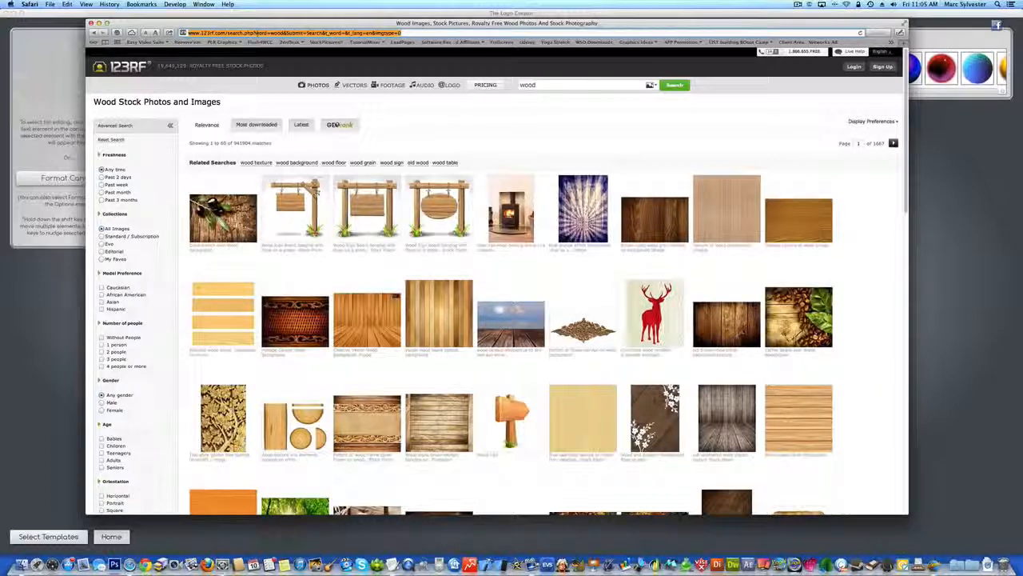
text(google.com)
key(Return)
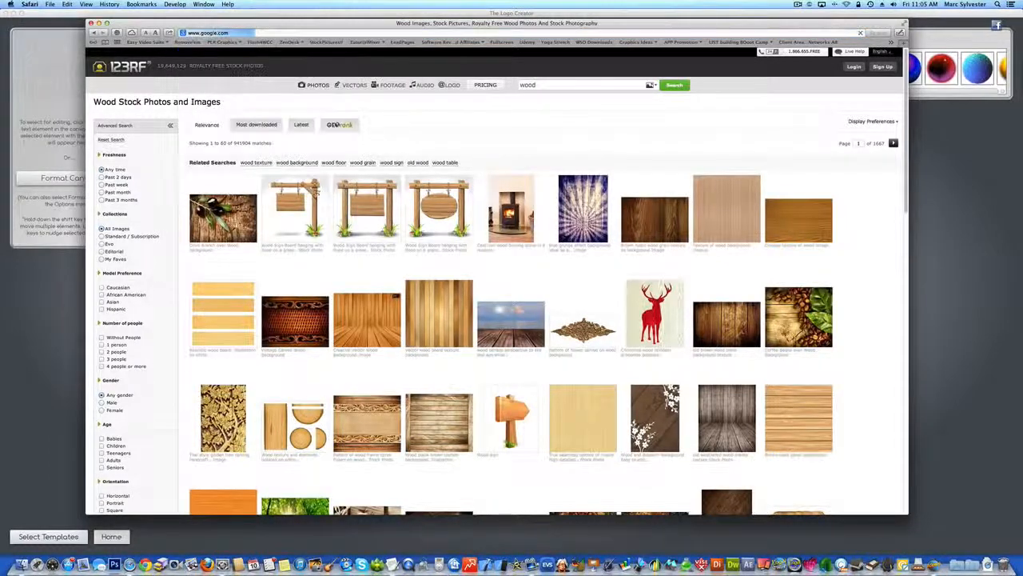
text(wood)
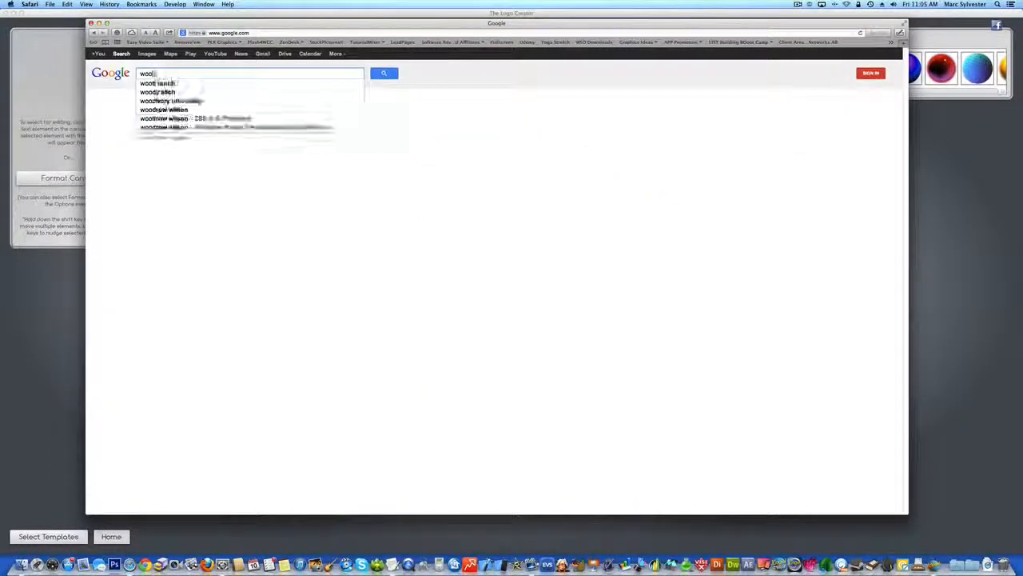
key(Return)
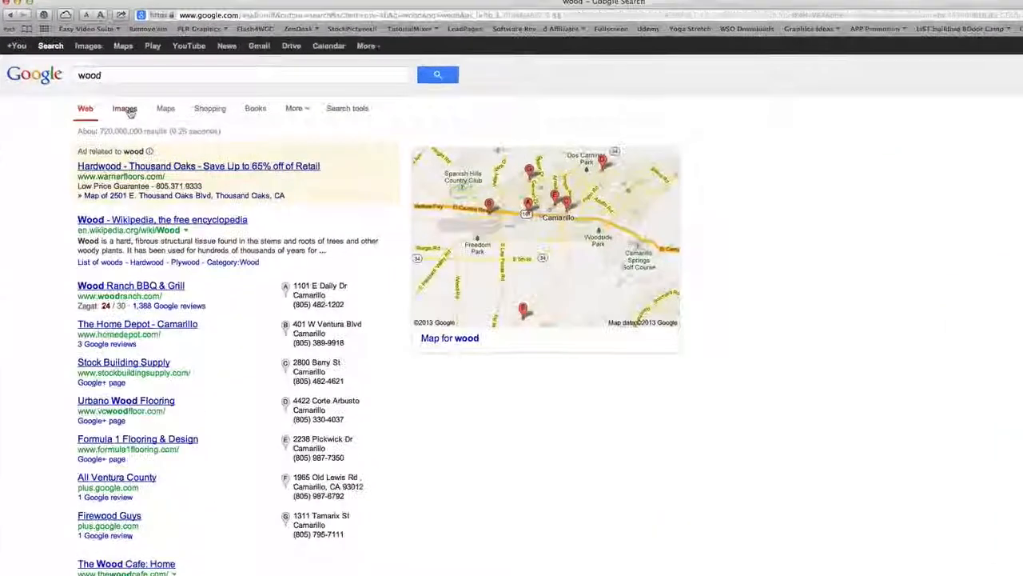
click(172, 96)
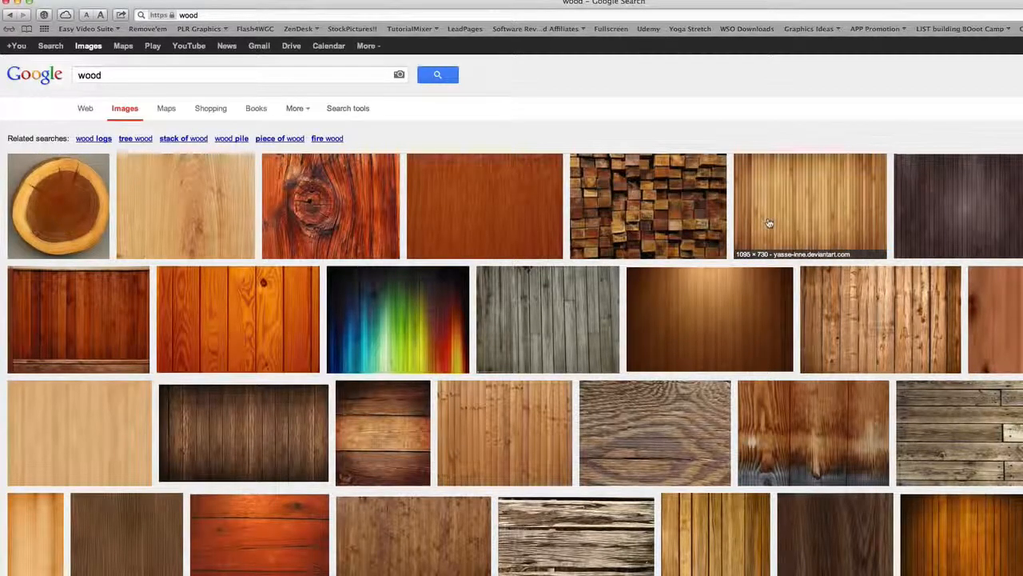
Return to The Logo Creator and load the Backgrounds n Textures.db image library
click(728, 332)
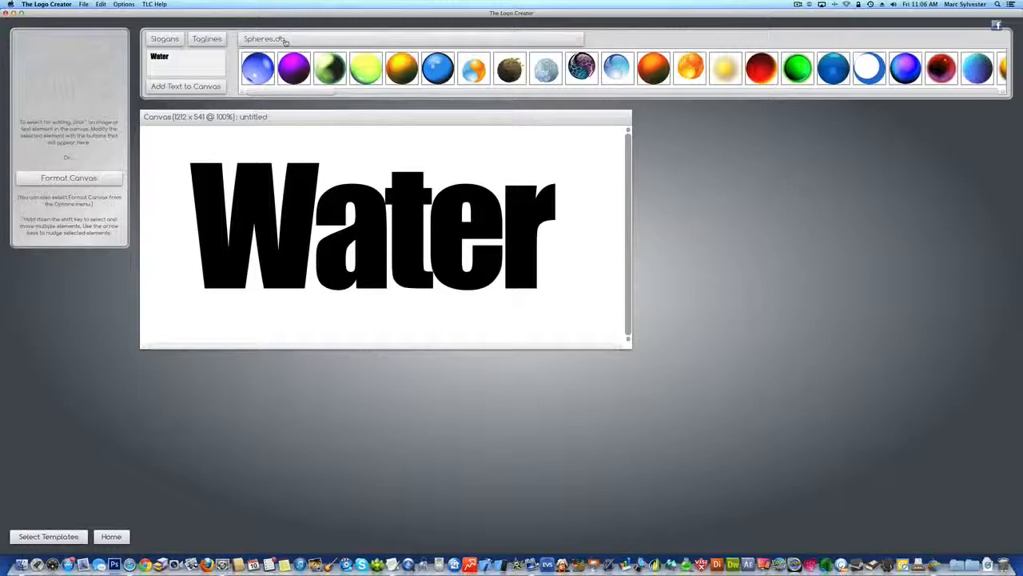
click(264, 38)
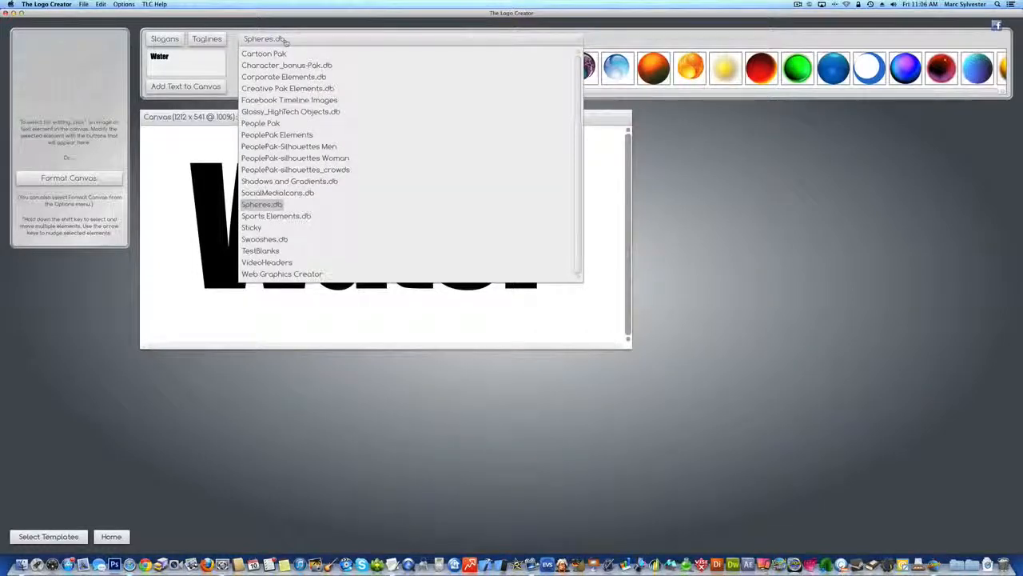
scroll(289, 104, up, 5)
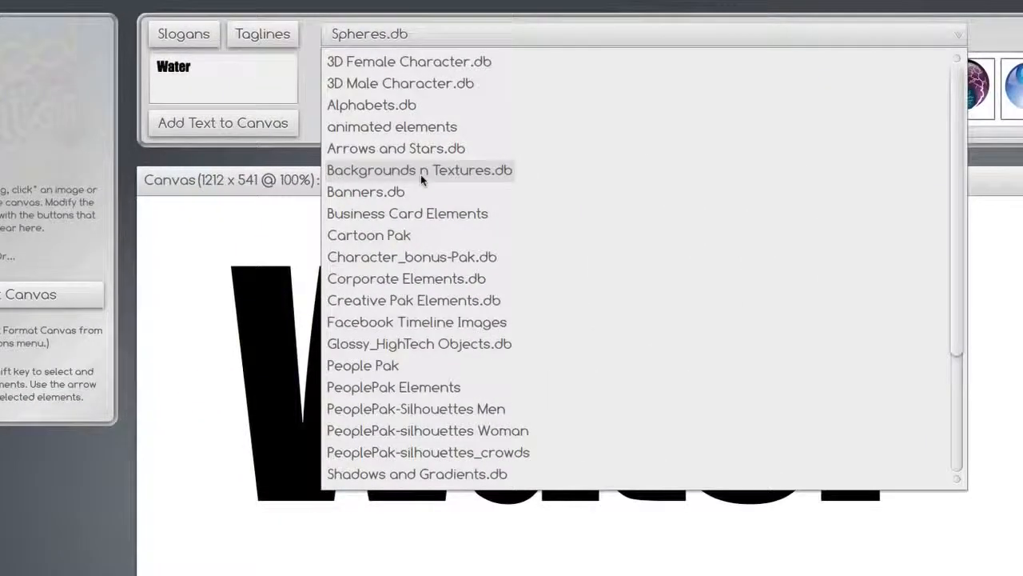
click(420, 174)
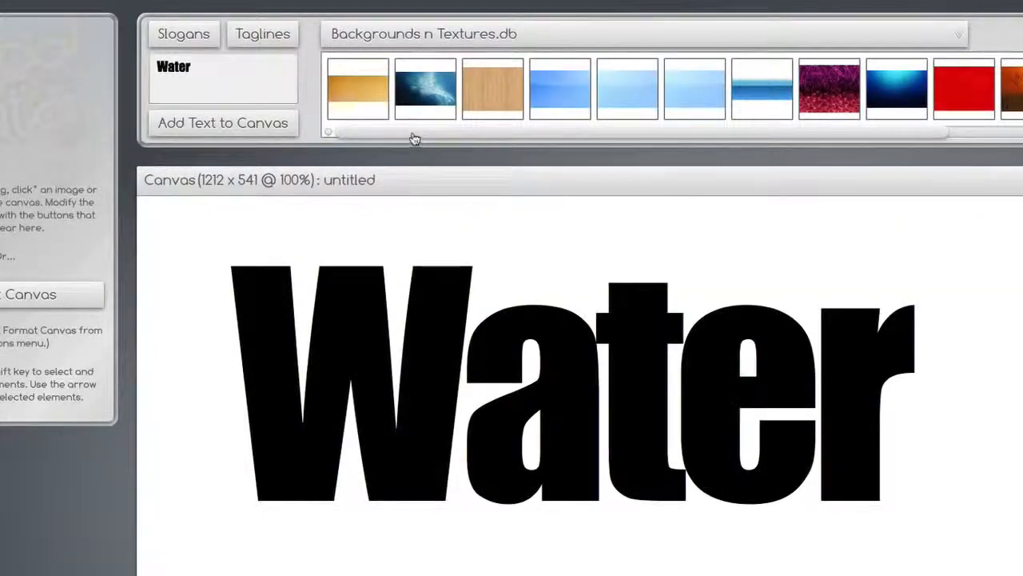
Look through the textures and place the blue water-droplet background so it covers the canvas
drag(415, 139, 649, 142)
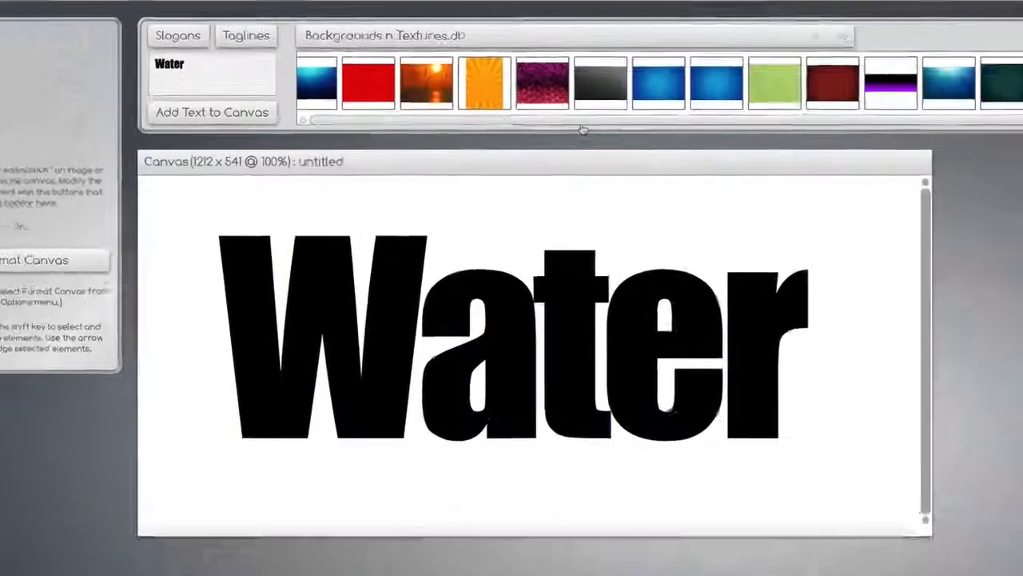
drag(583, 130, 303, 122)
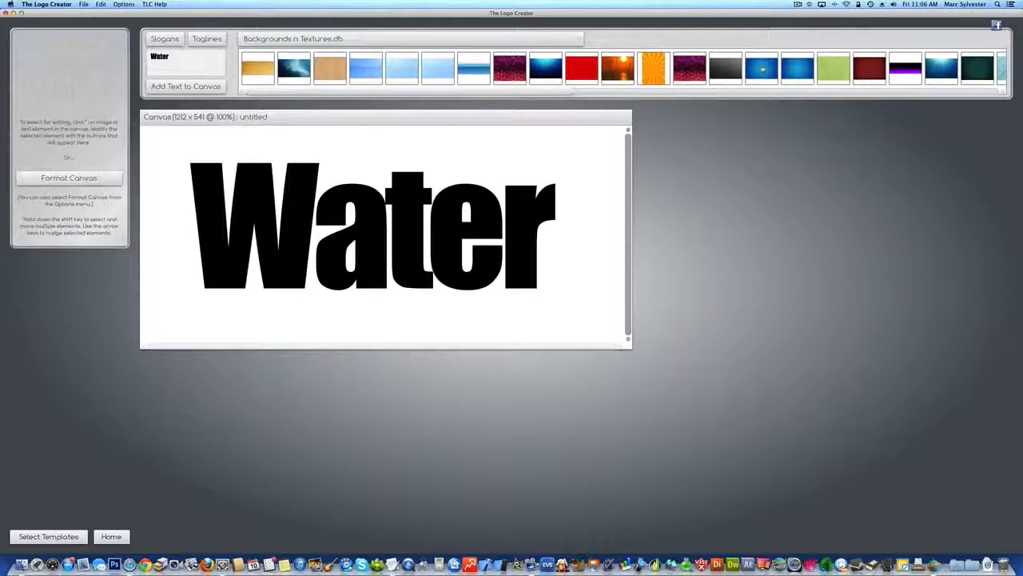
drag(762, 70, 296, 236)
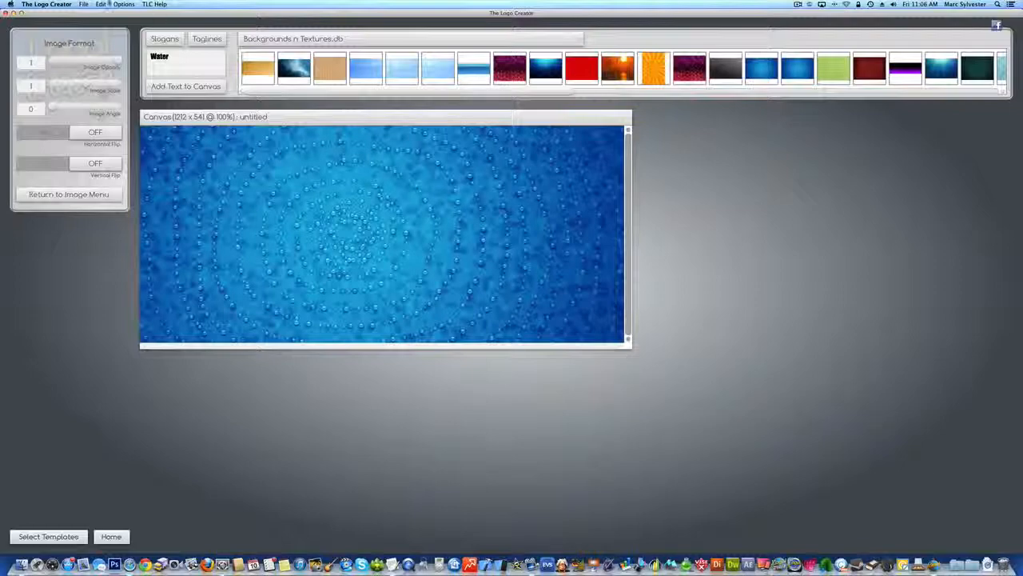
Save the water-droplet canvas as a JPG named WaterTexture in the Tutorial Images folder
click(83, 4)
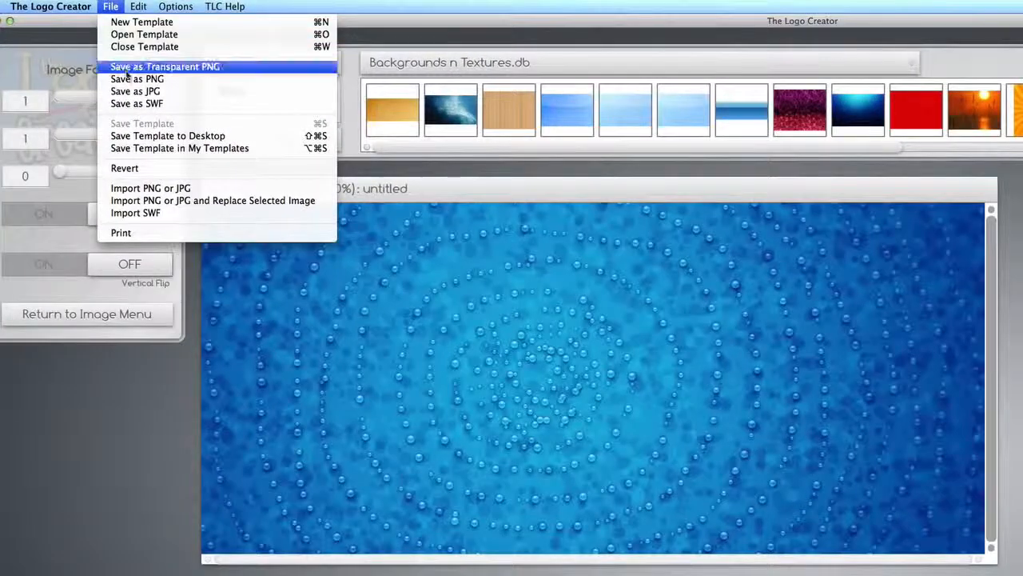
click(132, 94)
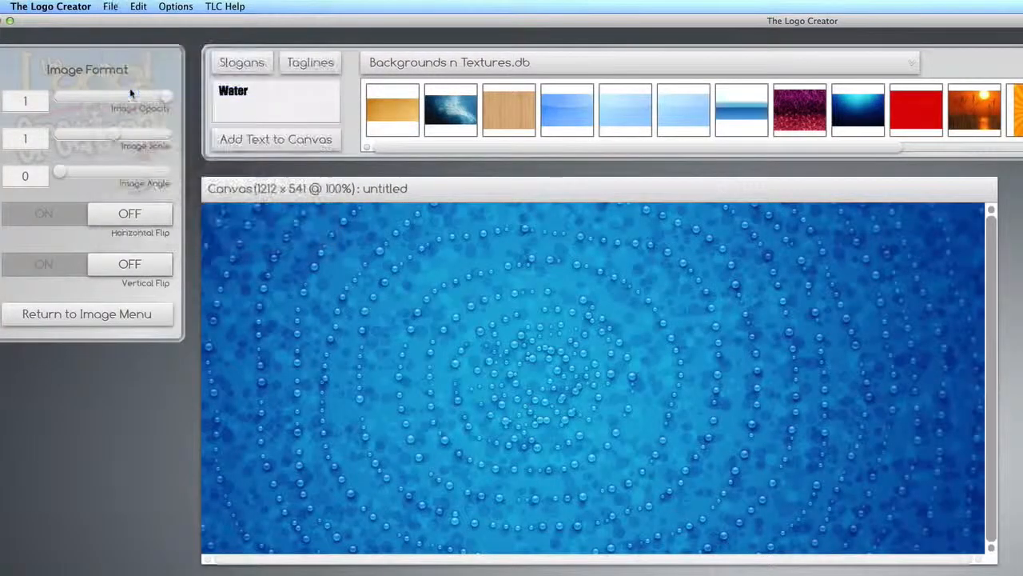
text(Water)
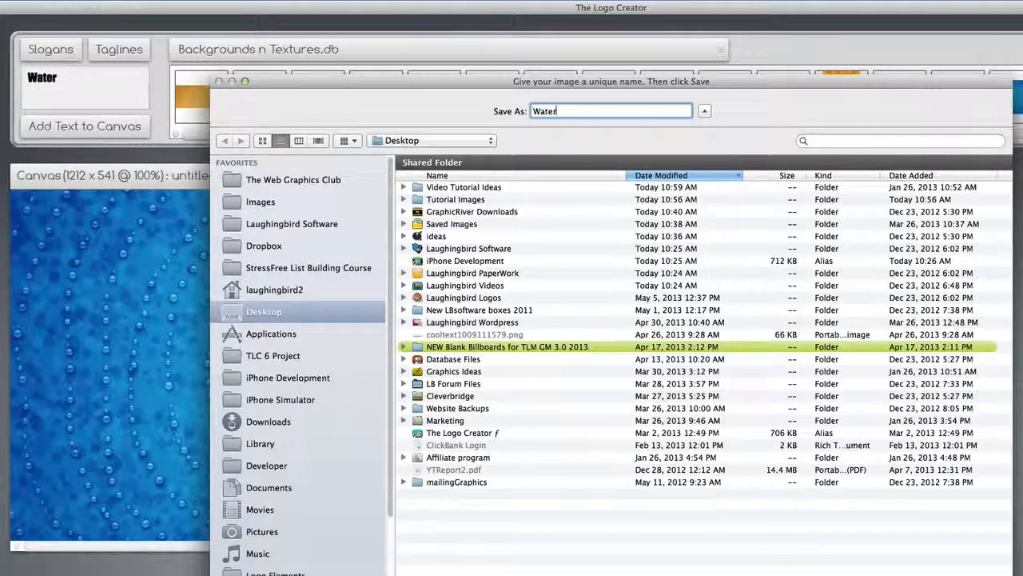
text(Texture)
double_click(438, 201)
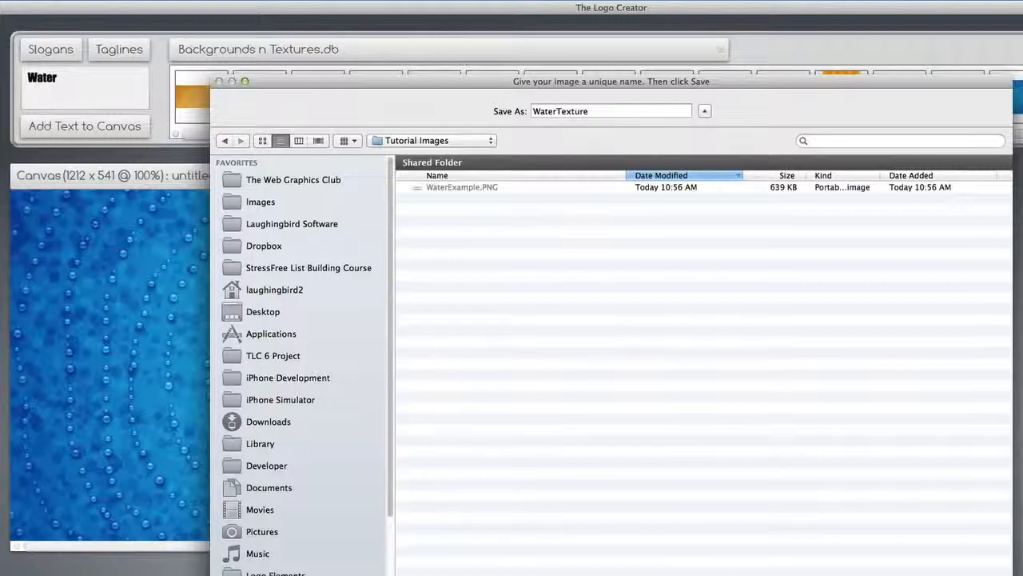
key(Return)
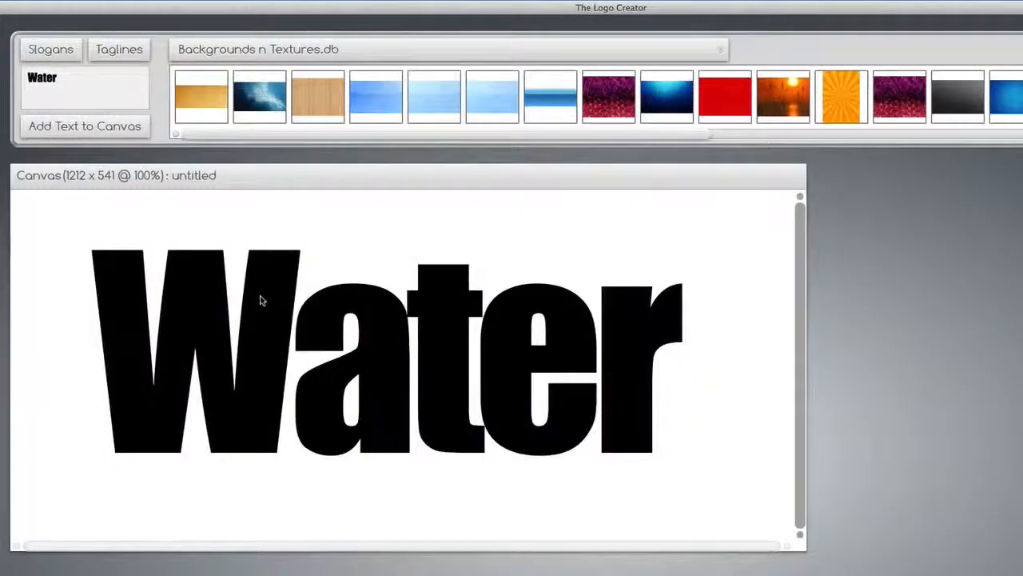
Reposition the Water text slightly and fill it with the image WaterTexture.JPG from the Tutorial Images folder
drag(247, 354, 270, 361)
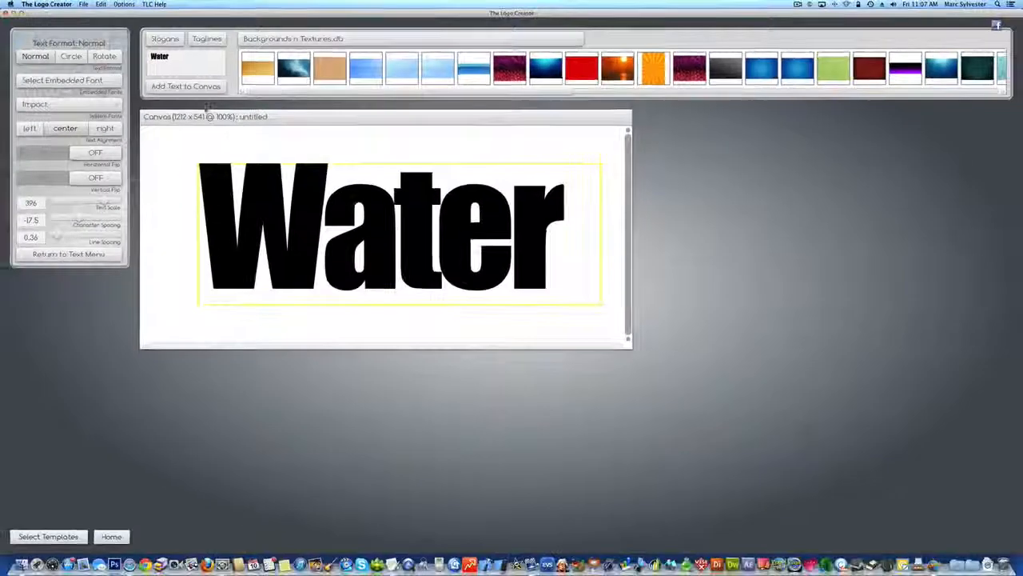
click(187, 245)
click(221, 248)
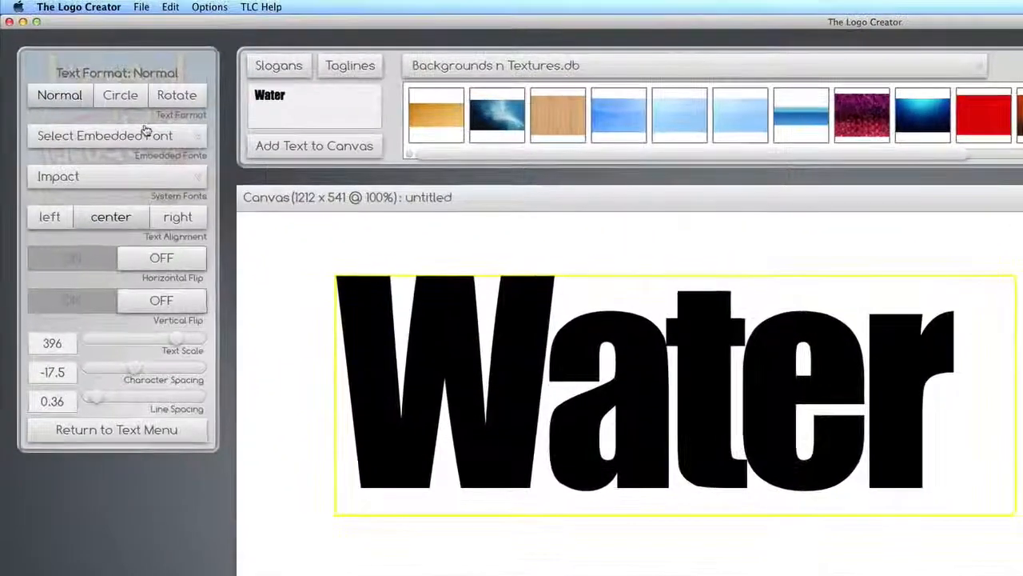
click(87, 429)
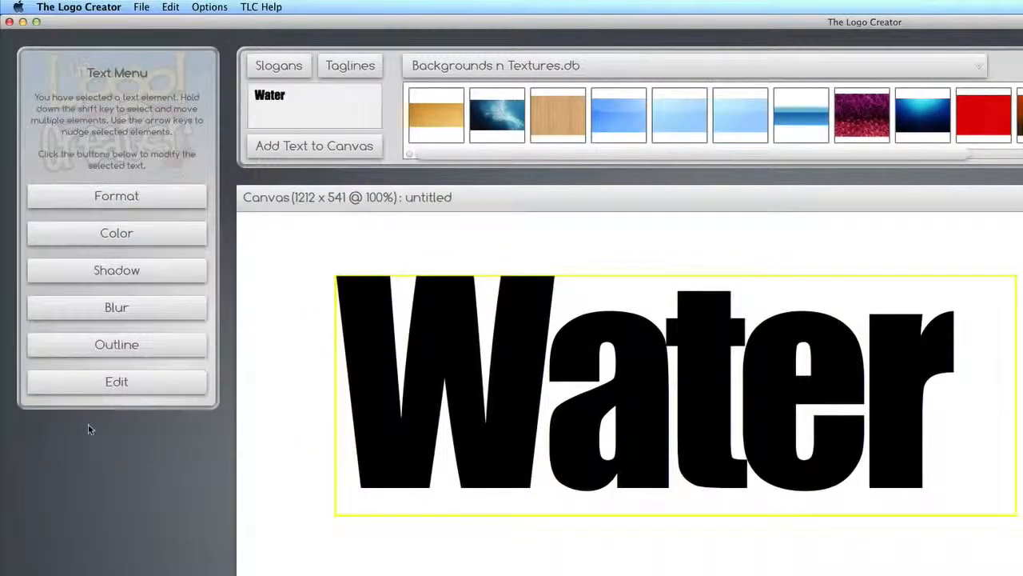
click(100, 235)
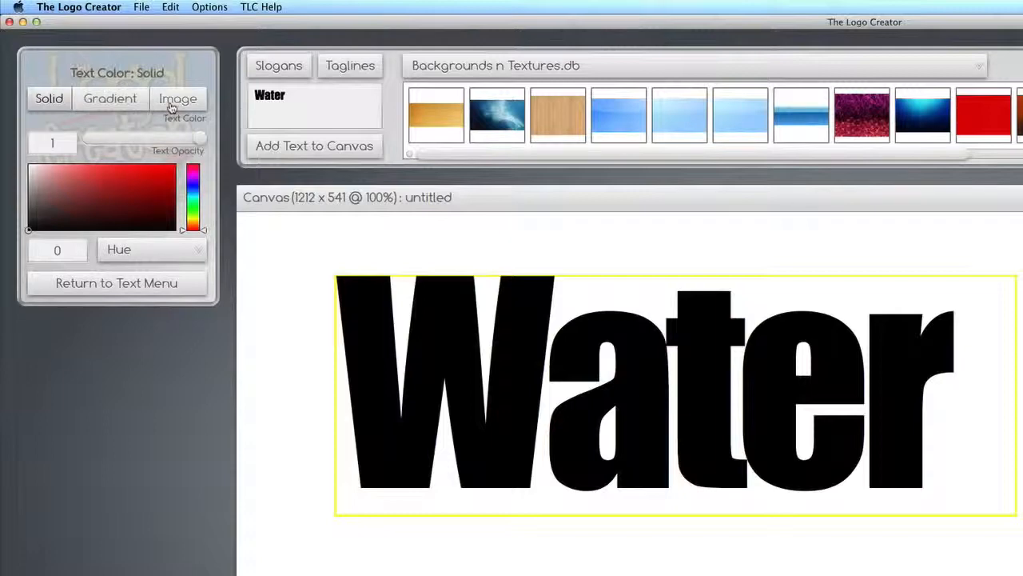
click(171, 104)
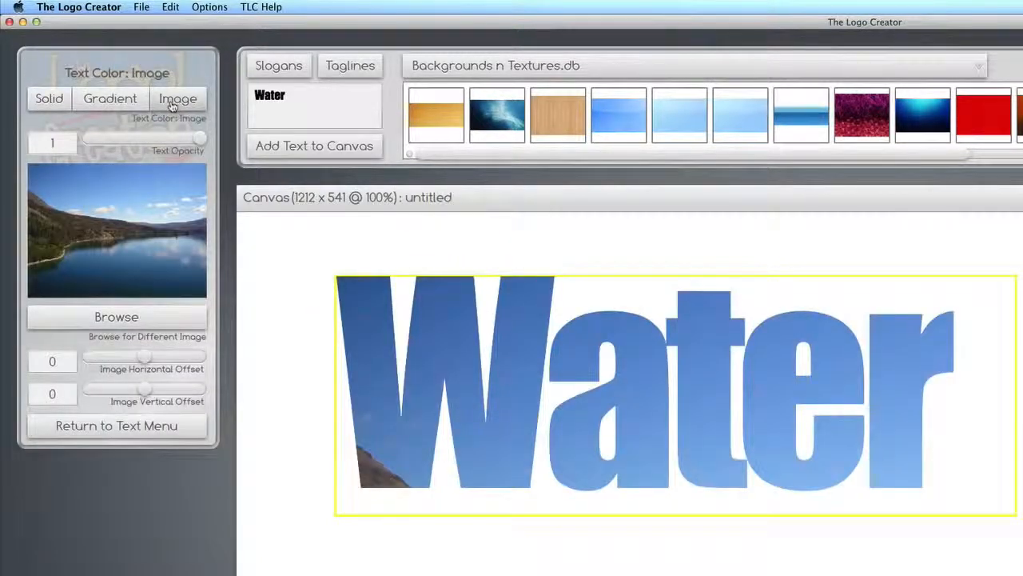
click(120, 316)
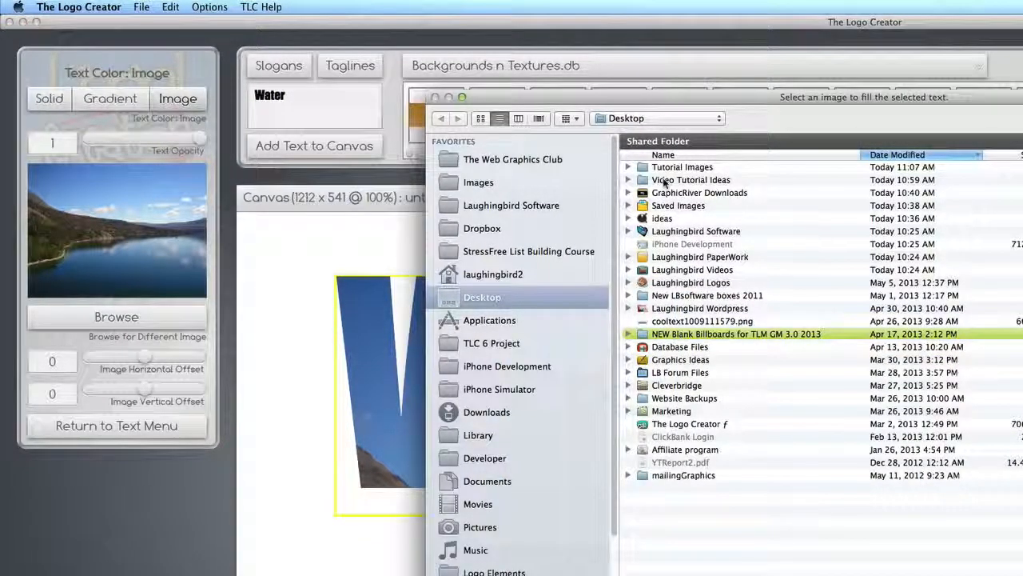
double_click(662, 167)
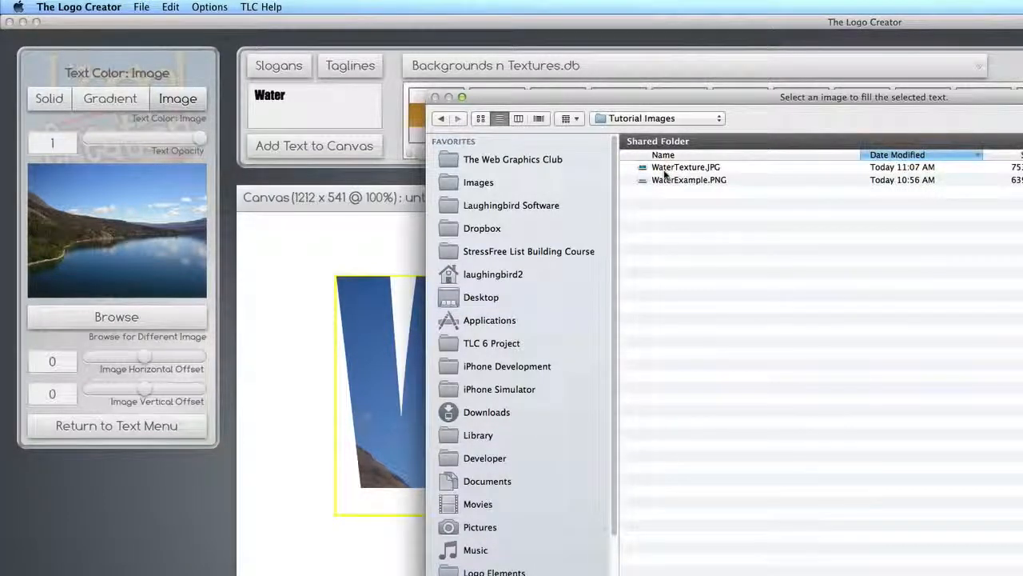
double_click(664, 169)
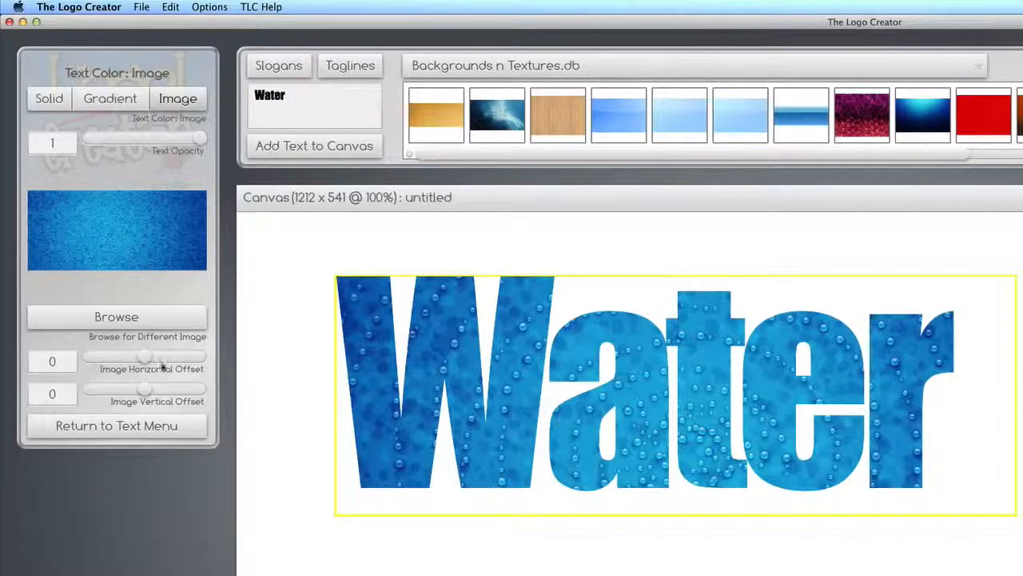
Shift the text's image fill to a horizontal offset of -91 and a vertical offset of -127
drag(148, 359, 156, 382)
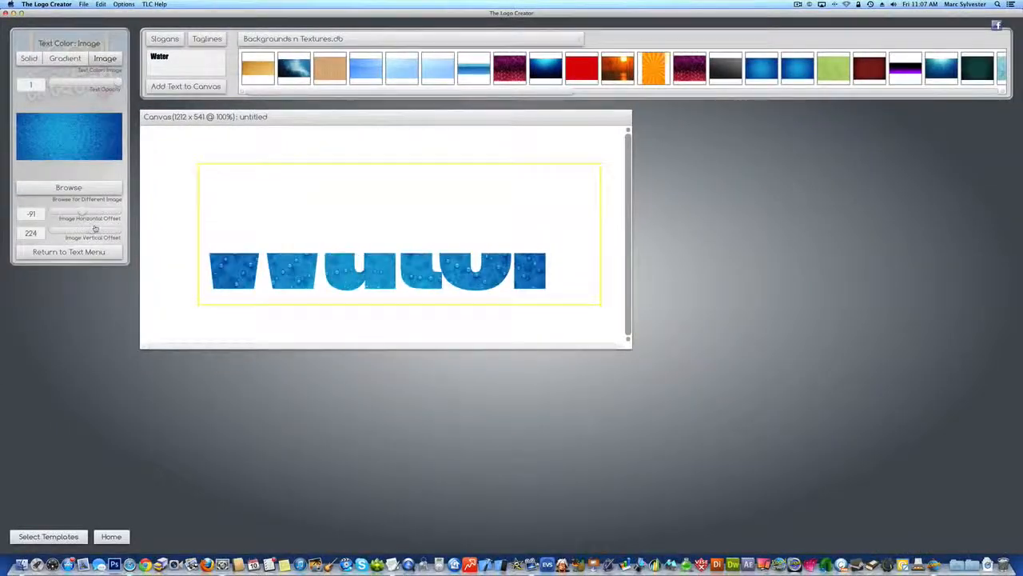
drag(94, 228, 82, 224)
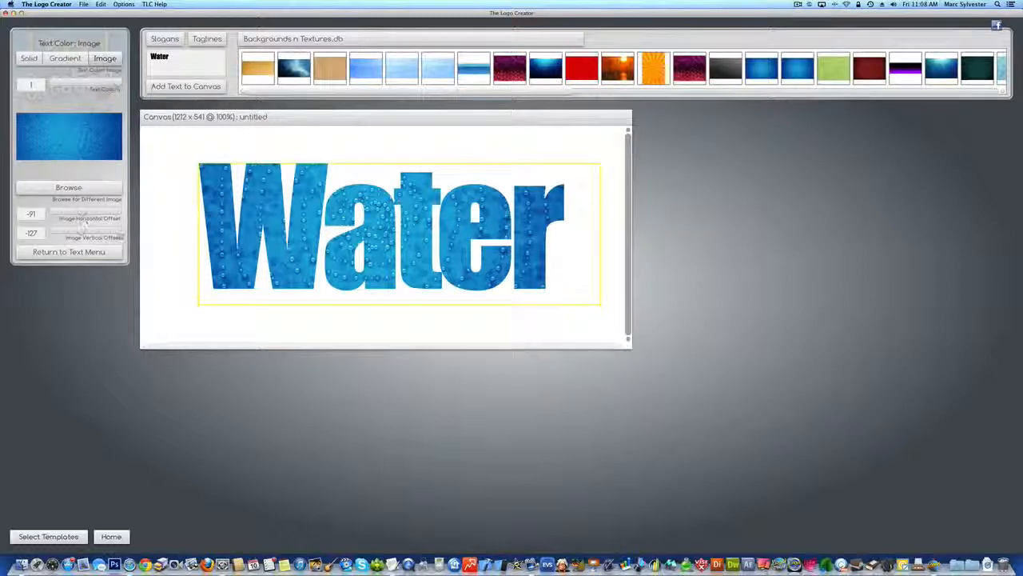
click(184, 227)
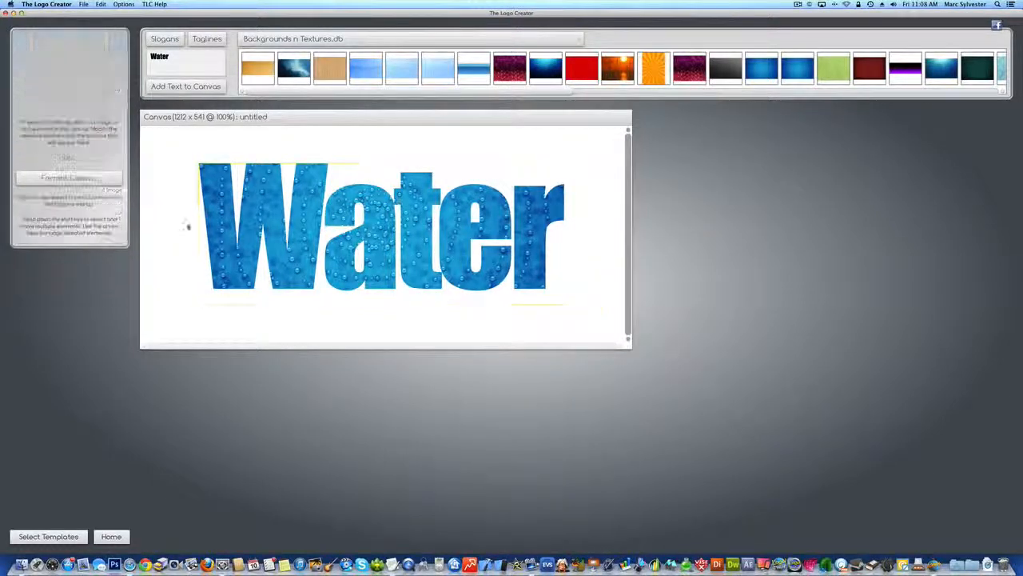
drag(226, 231, 224, 231)
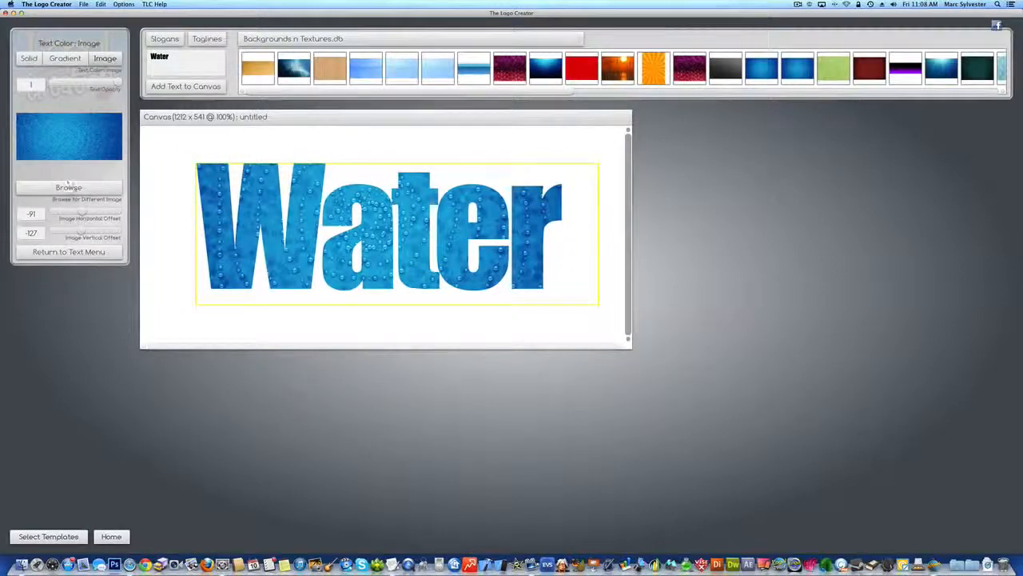
Add a black outline with strength 59 to the Water text and shift the text slightly left
click(68, 252)
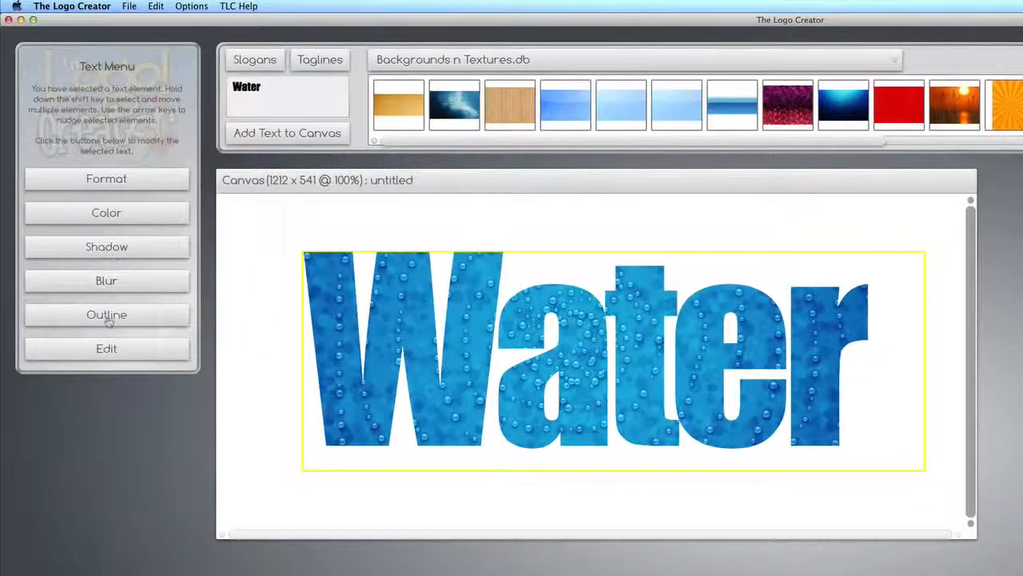
click(70, 206)
click(90, 91)
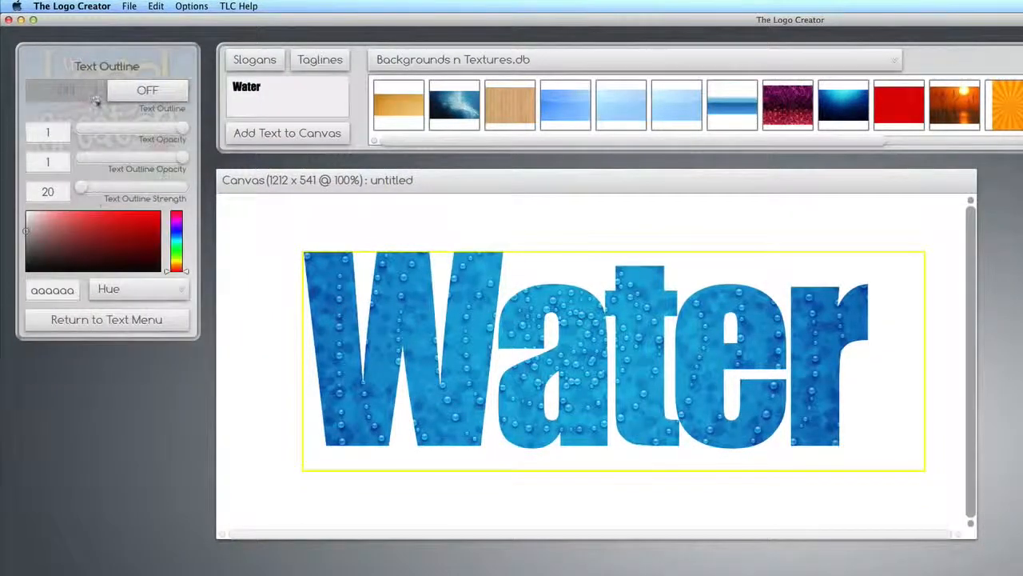
drag(86, 259, 26, 272)
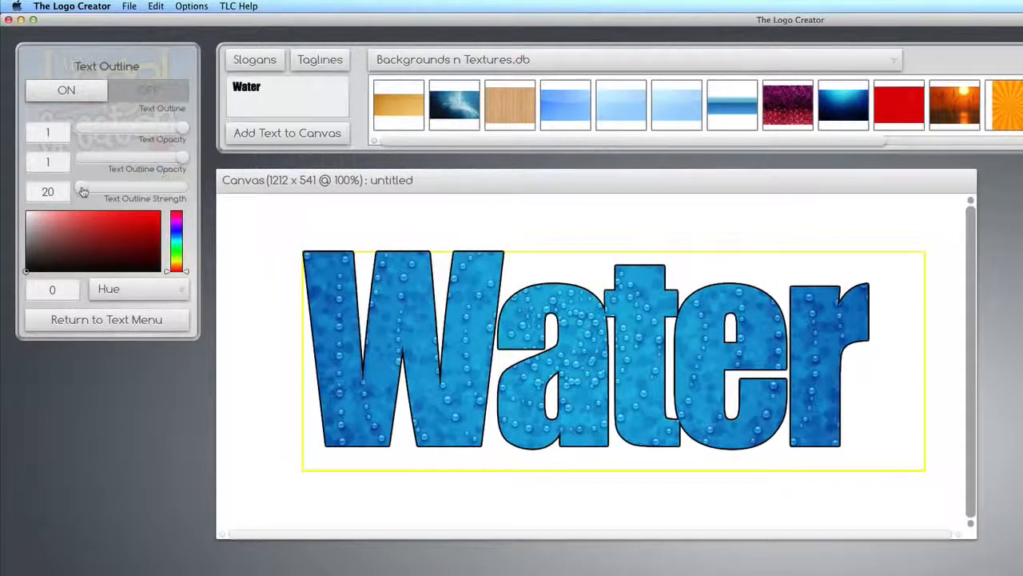
drag(80, 188, 113, 192)
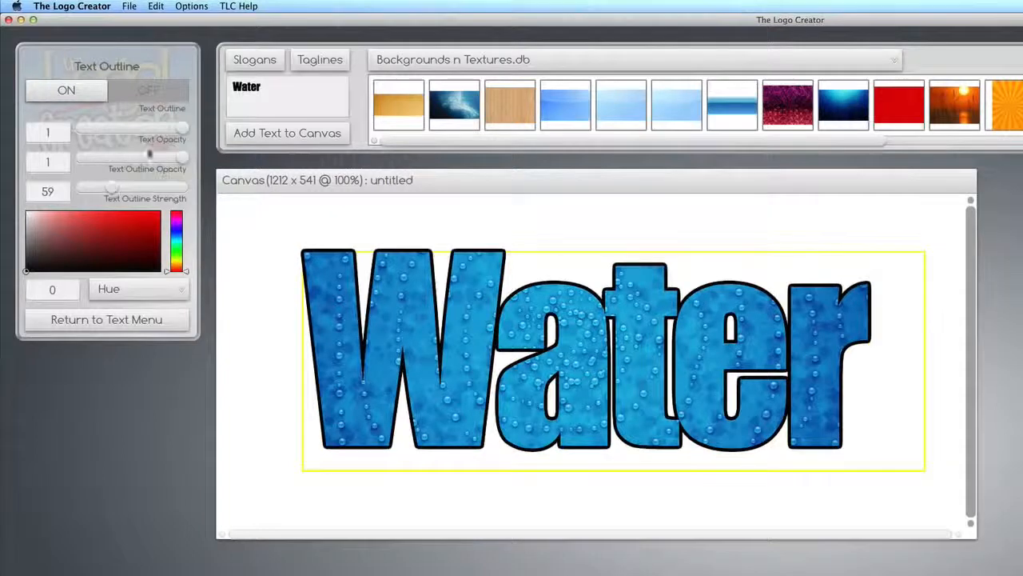
click(270, 373)
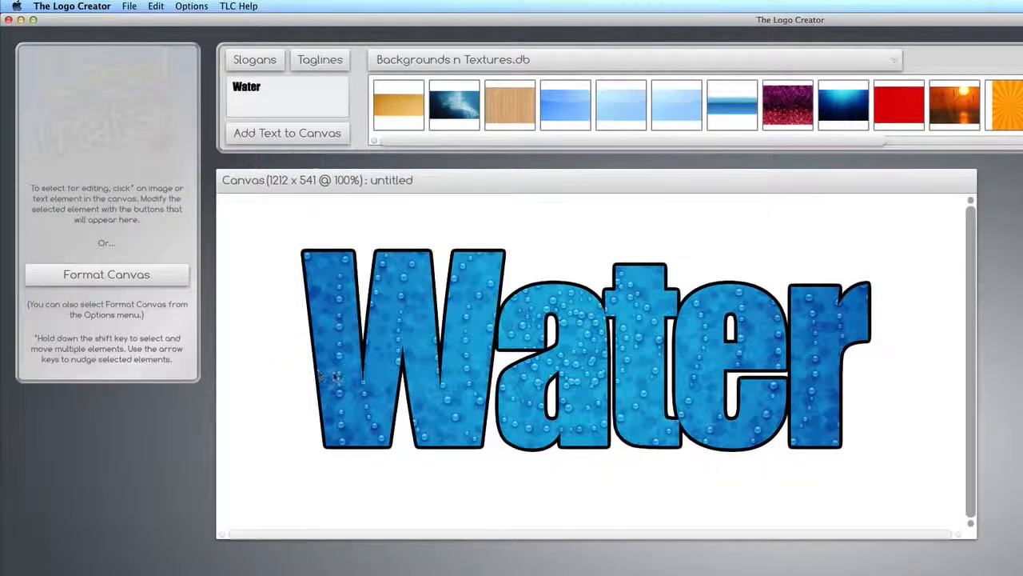
drag(329, 377, 319, 374)
click(280, 434)
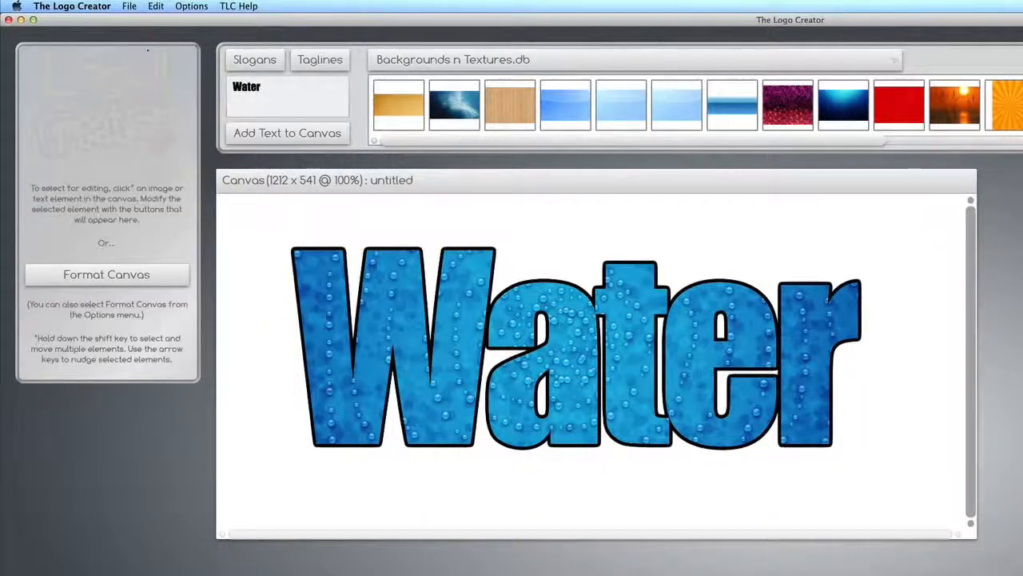
Import WaterTexture.JPG from the Tutorial Images folder onto the canvas and send it to the back behind the text
click(127, 6)
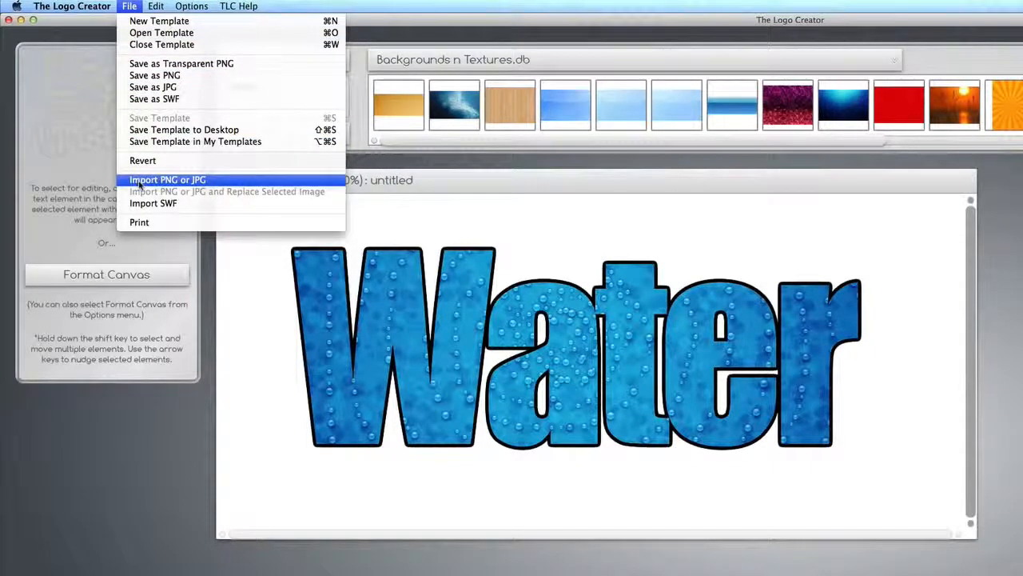
click(140, 184)
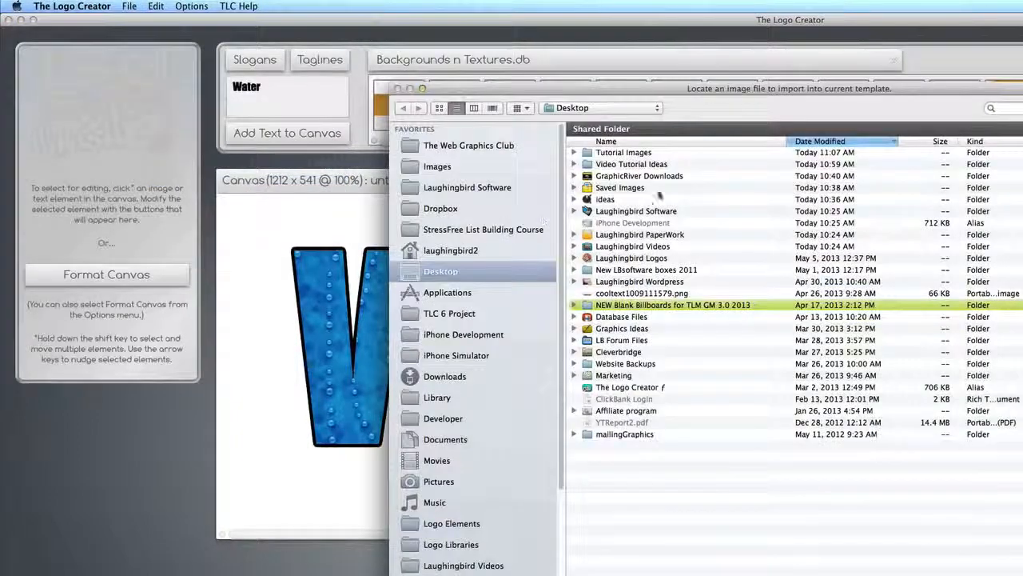
double_click(635, 153)
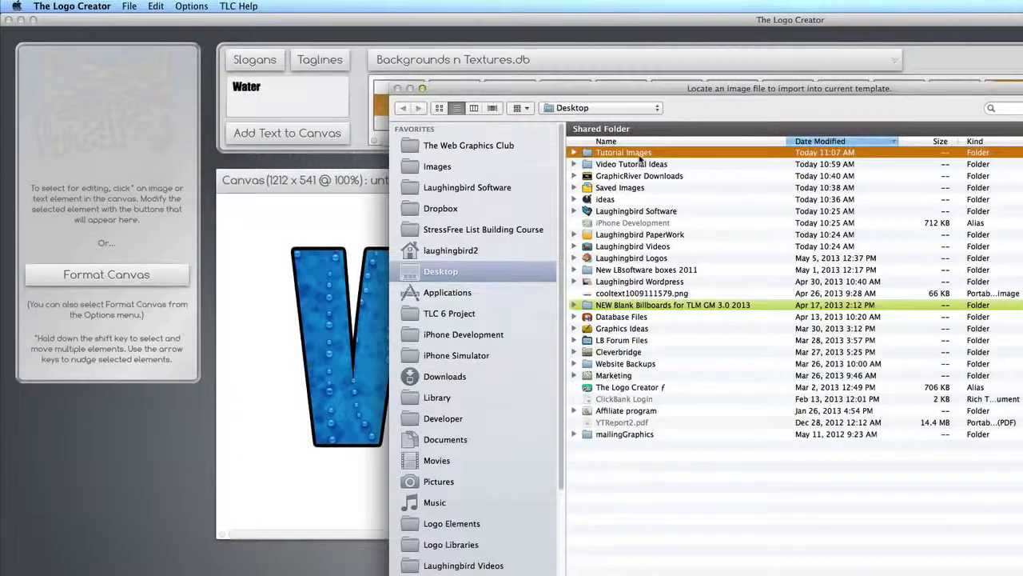
double_click(639, 153)
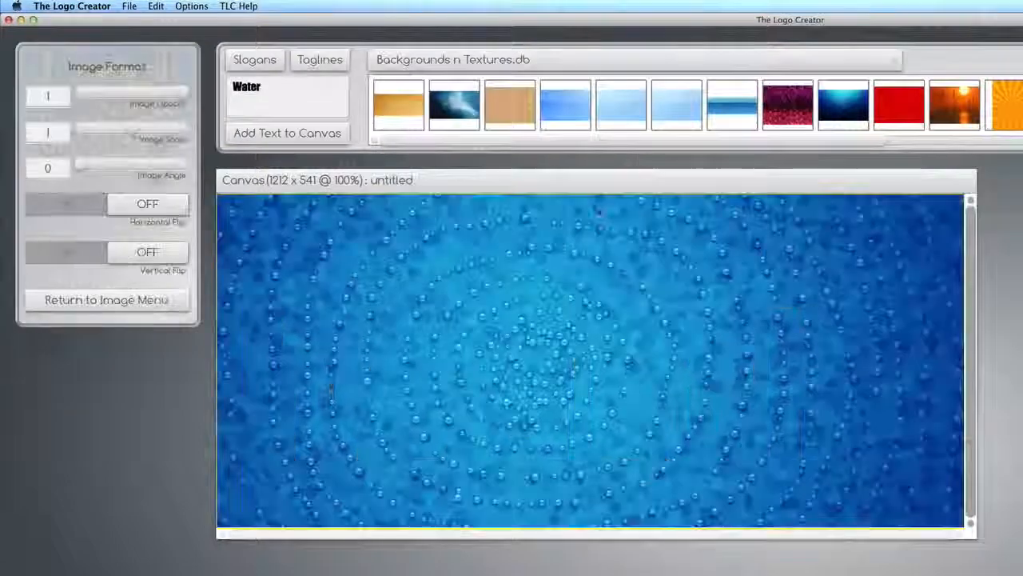
click(203, 5)
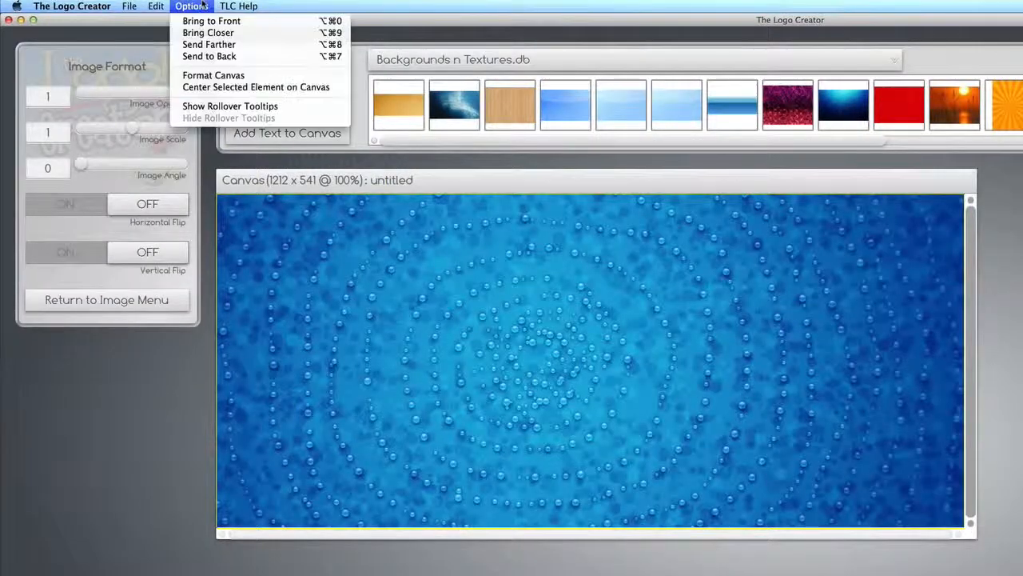
click(200, 56)
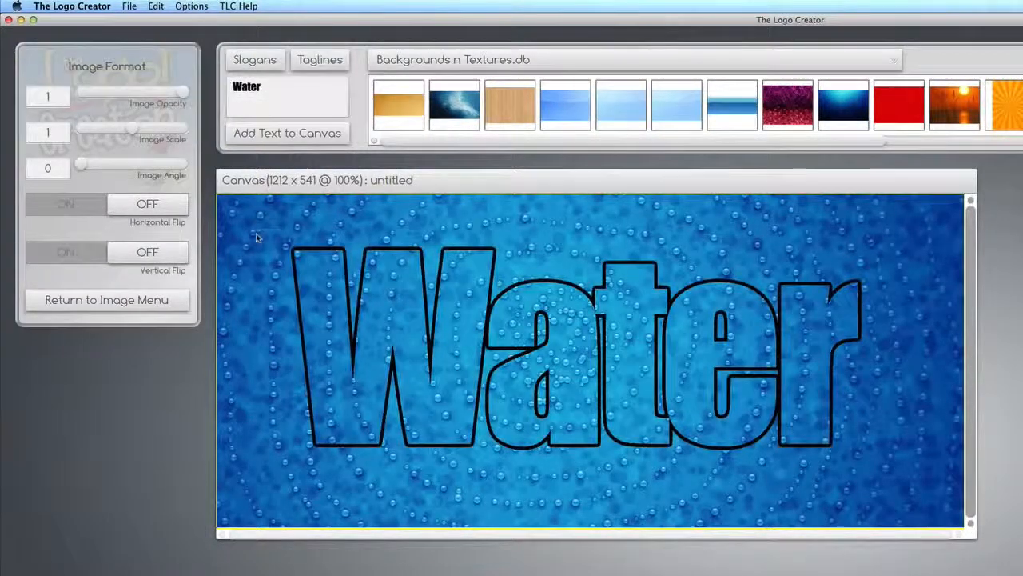
Lower the droplet background to just below the tops of the letters and shrink the canvas to 1103 x 437
drag(256, 229, 272, 354)
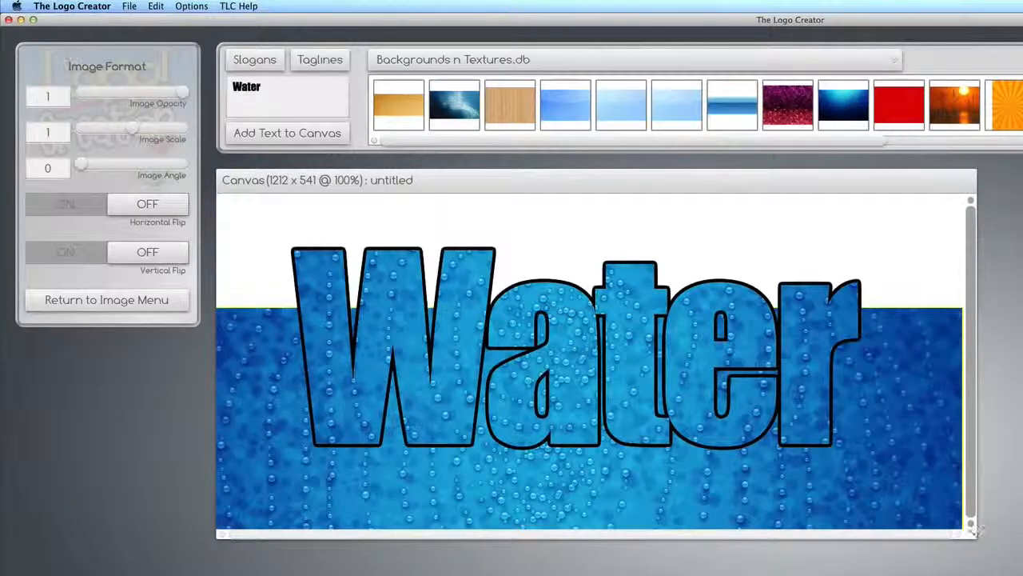
drag(973, 529, 907, 474)
drag(452, 422, 440, 415)
click(270, 231)
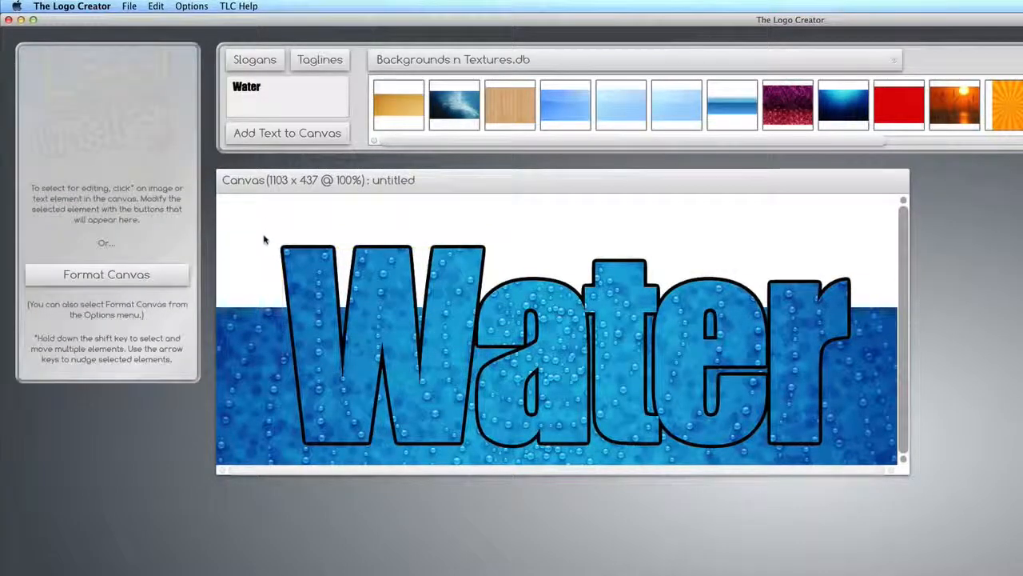
Reduce the droplet background image's opacity to 0.51
click(235, 346)
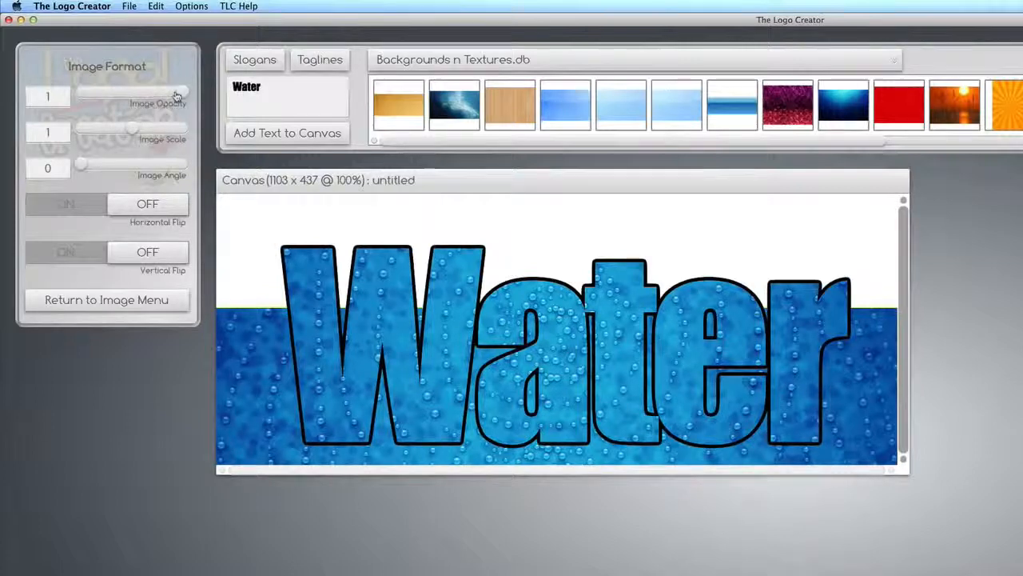
click(120, 300)
click(104, 186)
drag(180, 101, 131, 97)
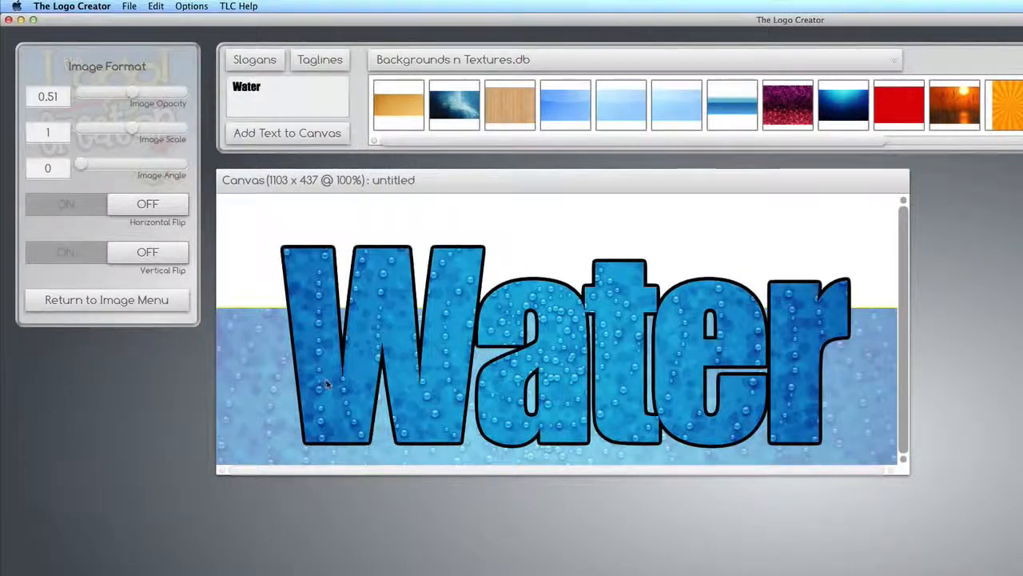
Shift the Water text slightly up and to the left and change its outline colour to white (ffffff)
drag(327, 384, 319, 374)
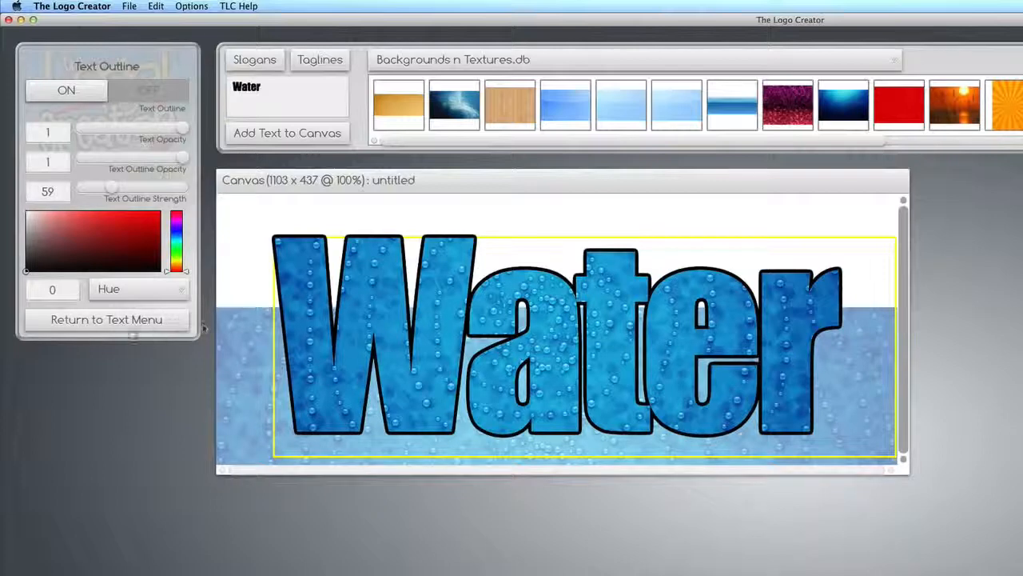
click(142, 322)
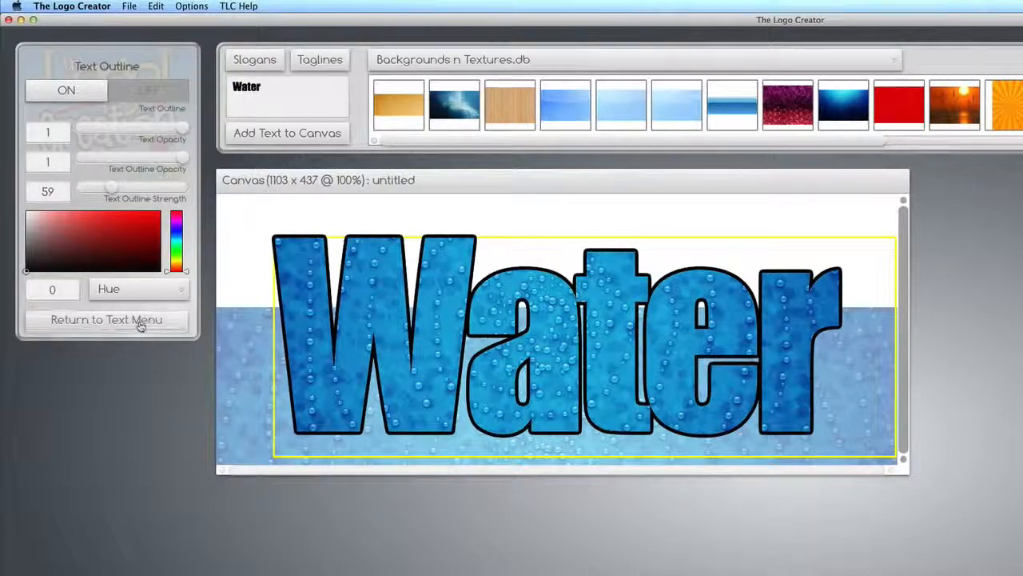
click(140, 324)
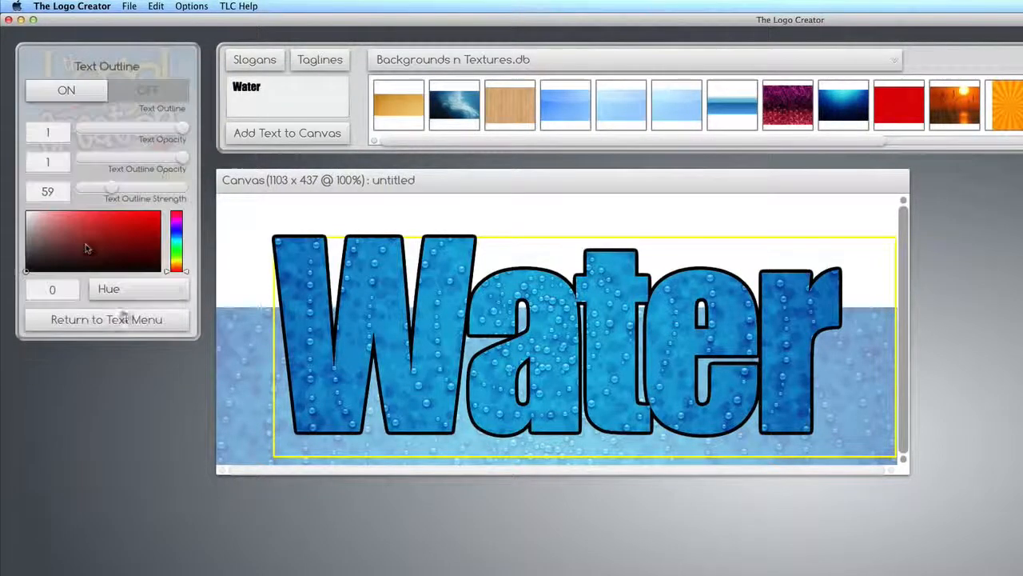
click(83, 239)
drag(76, 244, 3, 206)
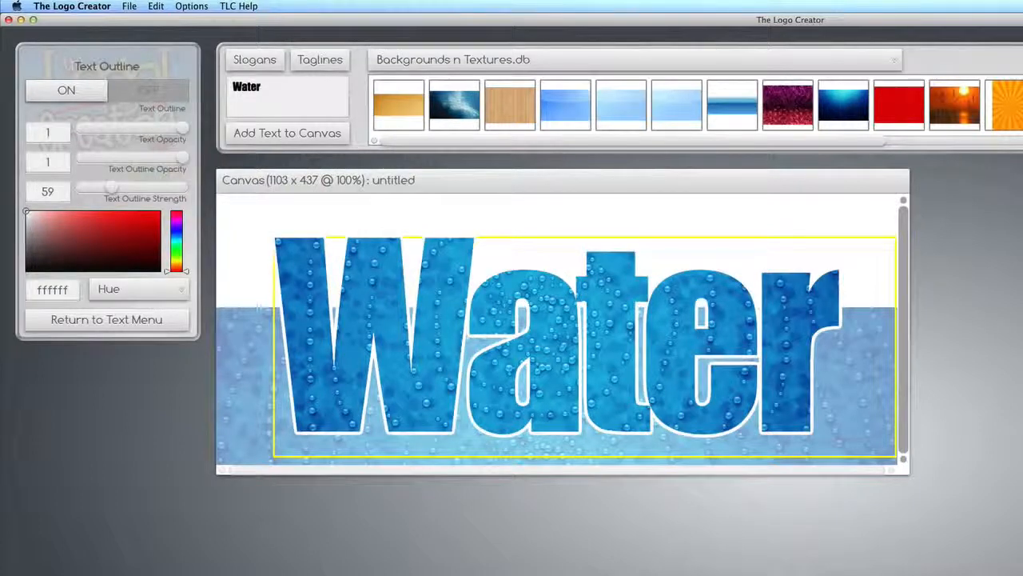
click(100, 320)
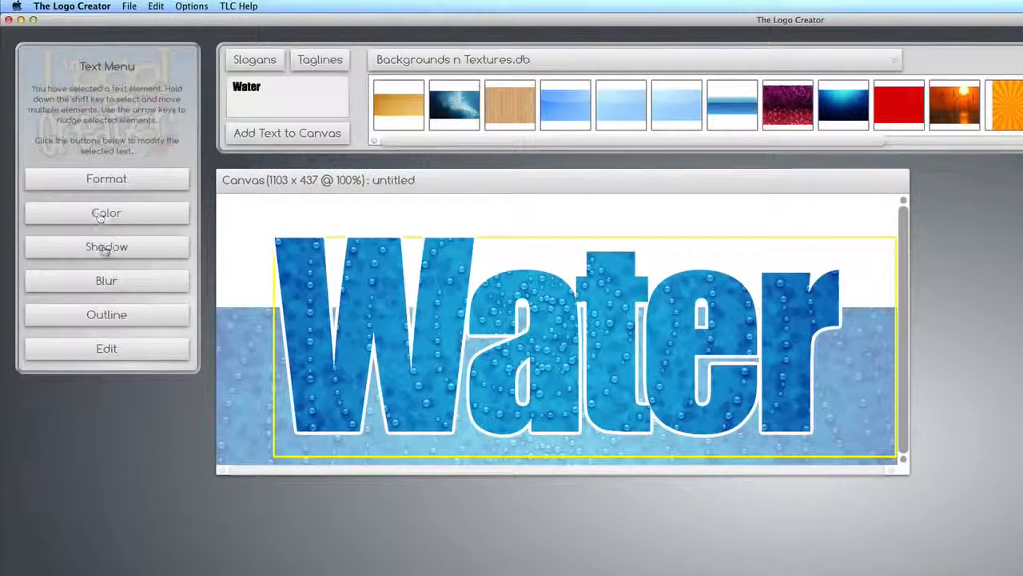
Add a black shadow to the Water text with angle 135 and shadow opacity 0.424, and nudge the text slightly up and left
click(99, 246)
click(85, 95)
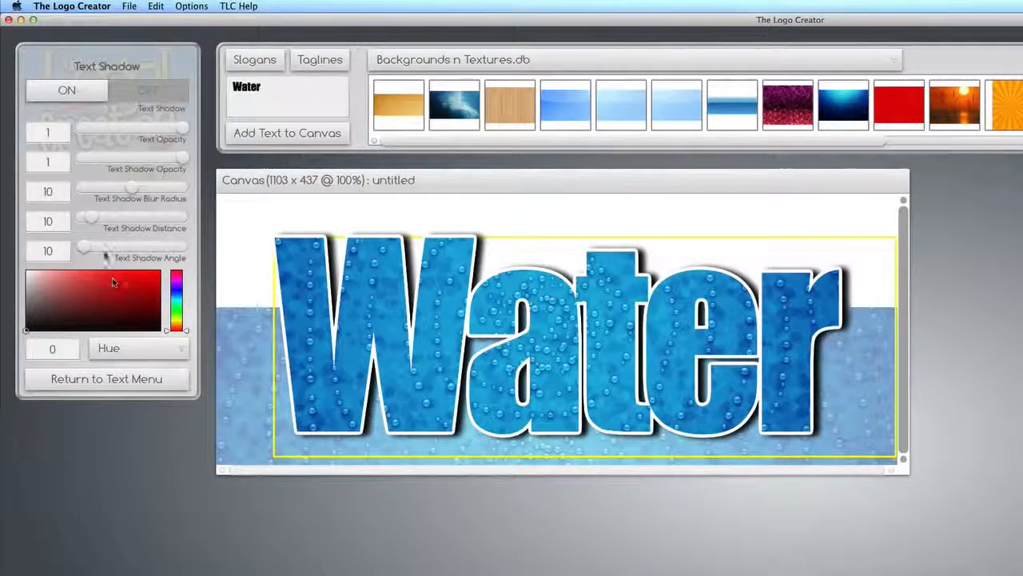
drag(85, 250, 118, 253)
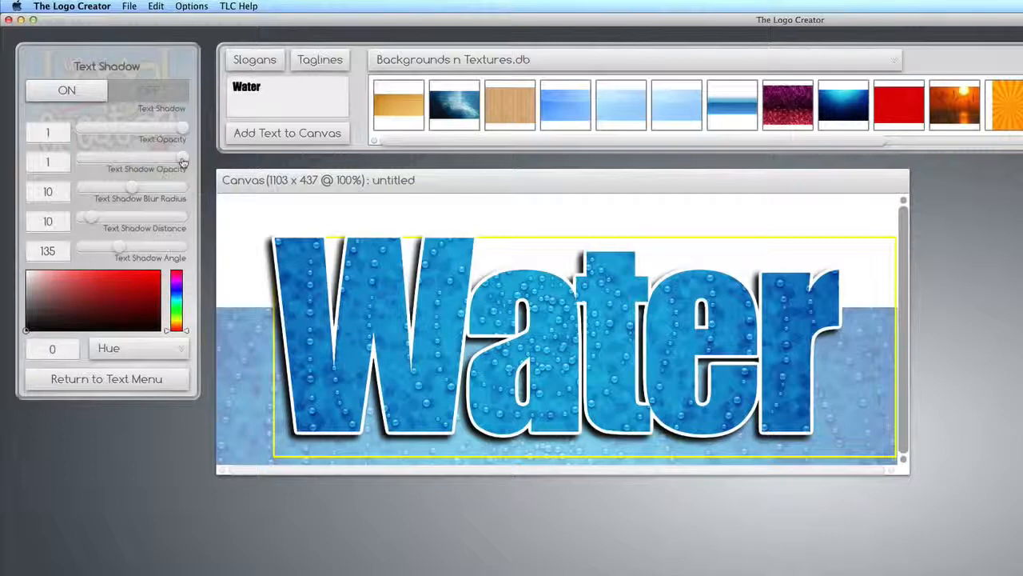
drag(182, 163, 122, 162)
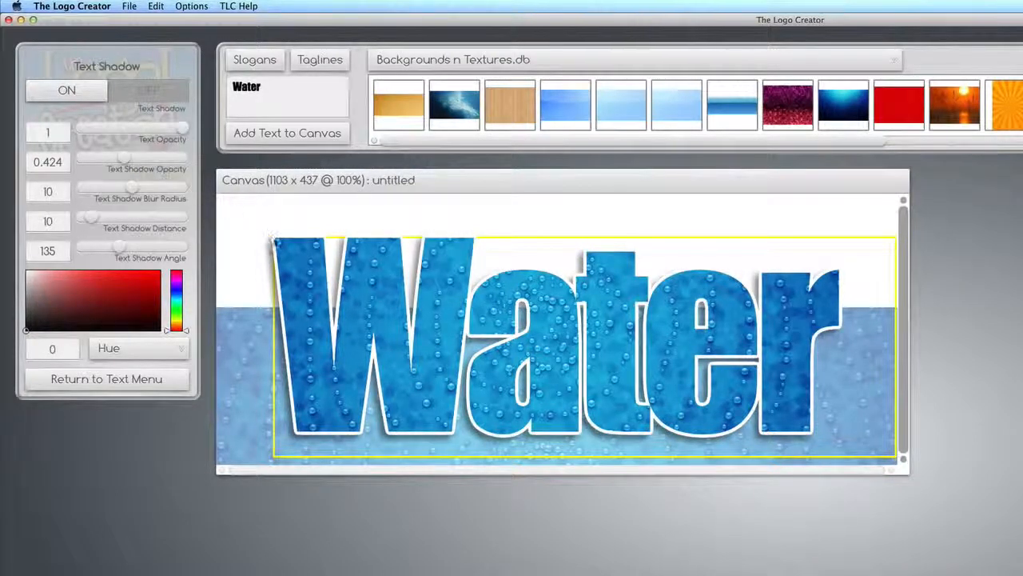
click(254, 235)
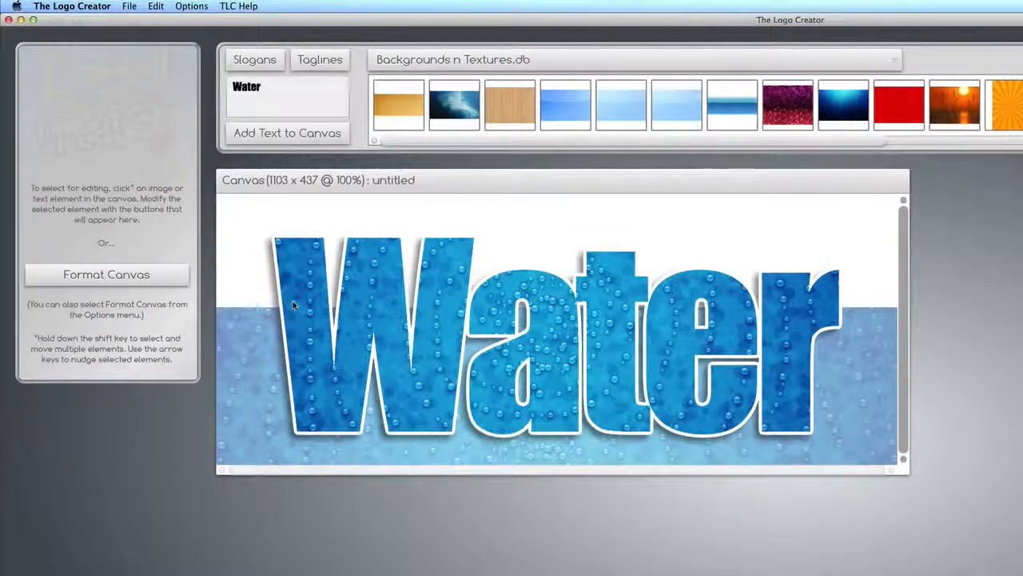
drag(293, 306, 290, 303)
click(246, 286)
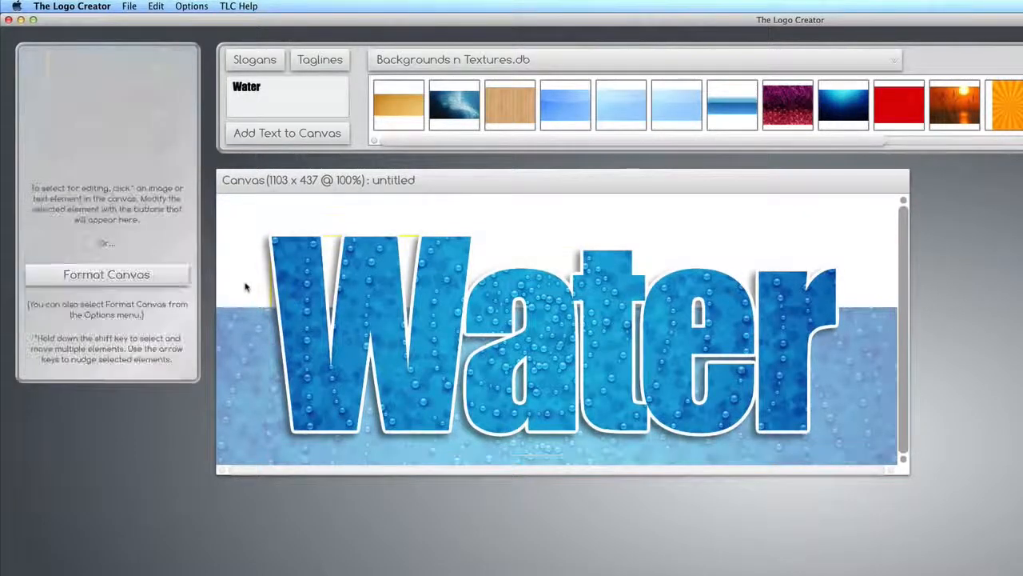
Paste three offset copies of the Water text to build a stacked 3D effect, and deselect the text
click(303, 318)
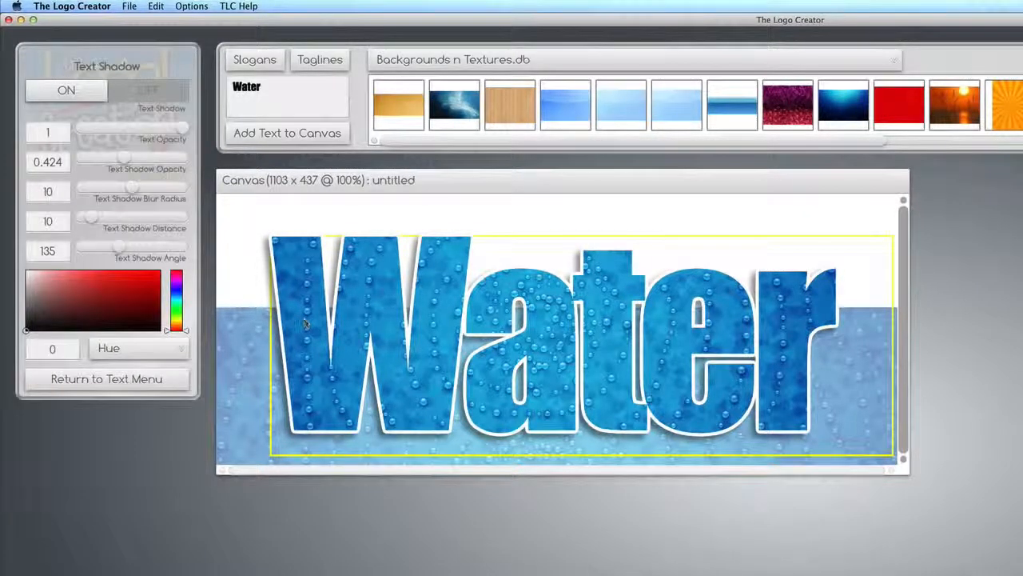
click(186, 7)
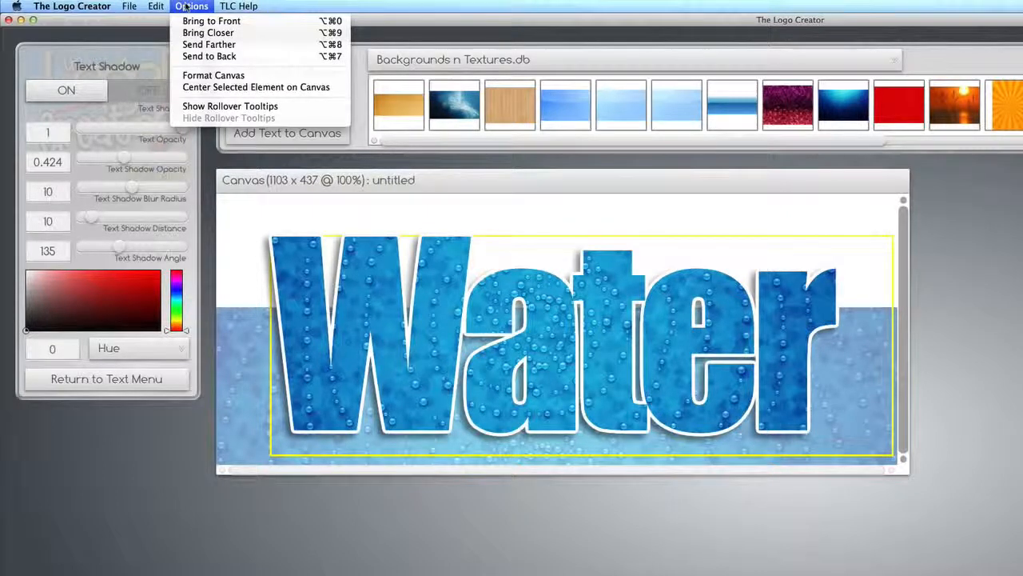
mouse_move(167, 4)
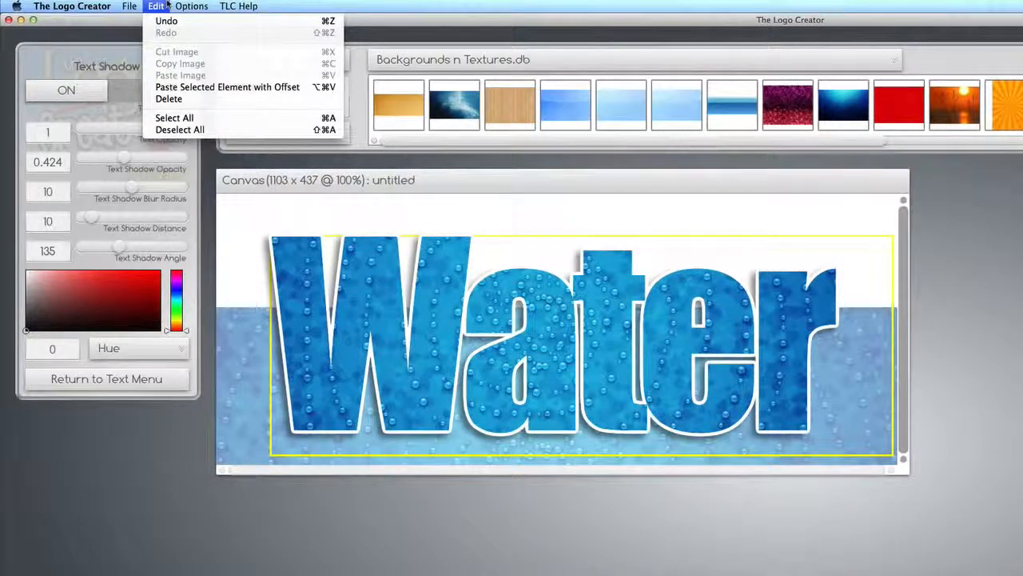
click(174, 88)
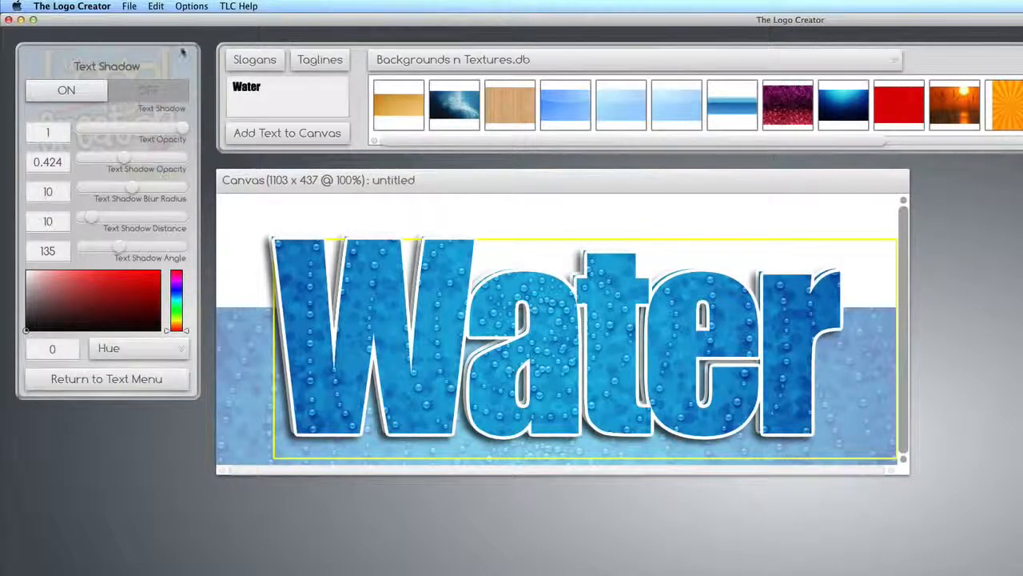
click(156, 5)
mouse_move(135, 6)
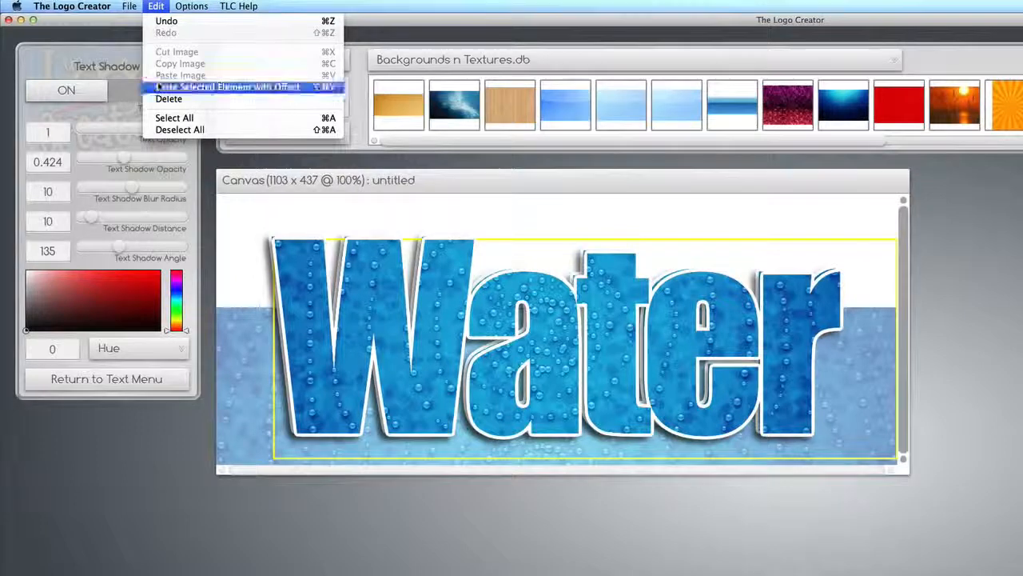
click(158, 85)
click(156, 5)
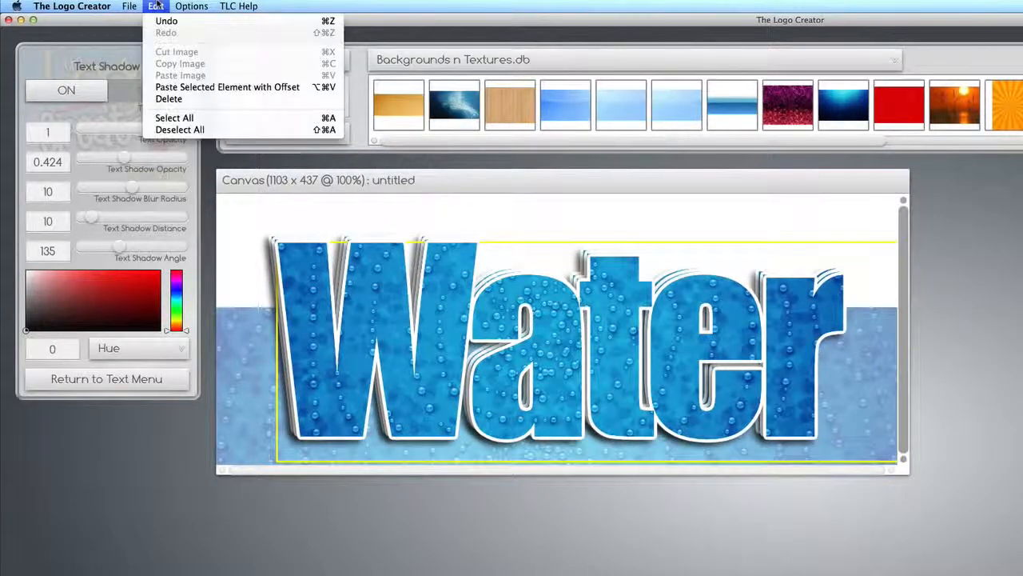
click(158, 87)
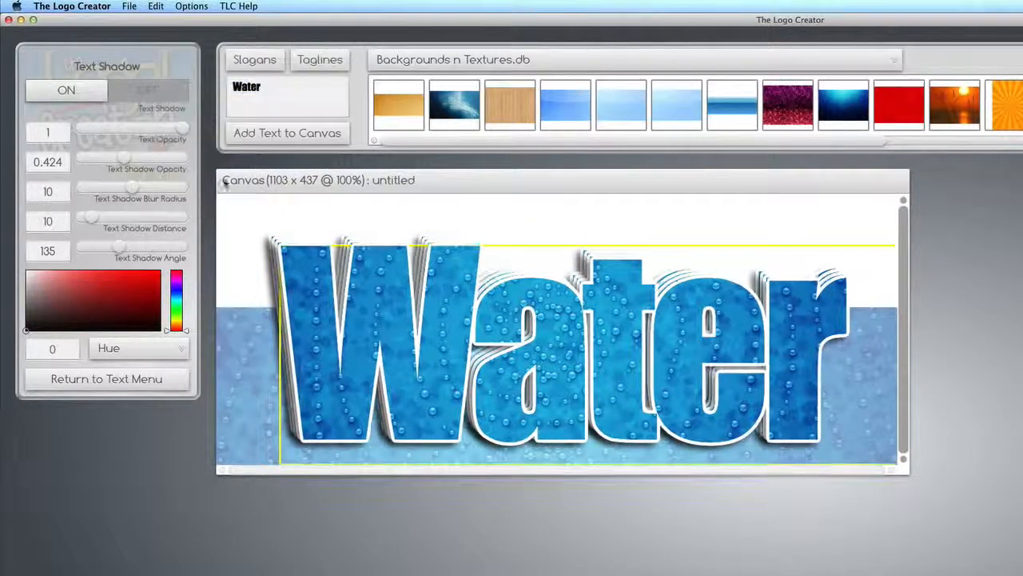
click(244, 212)
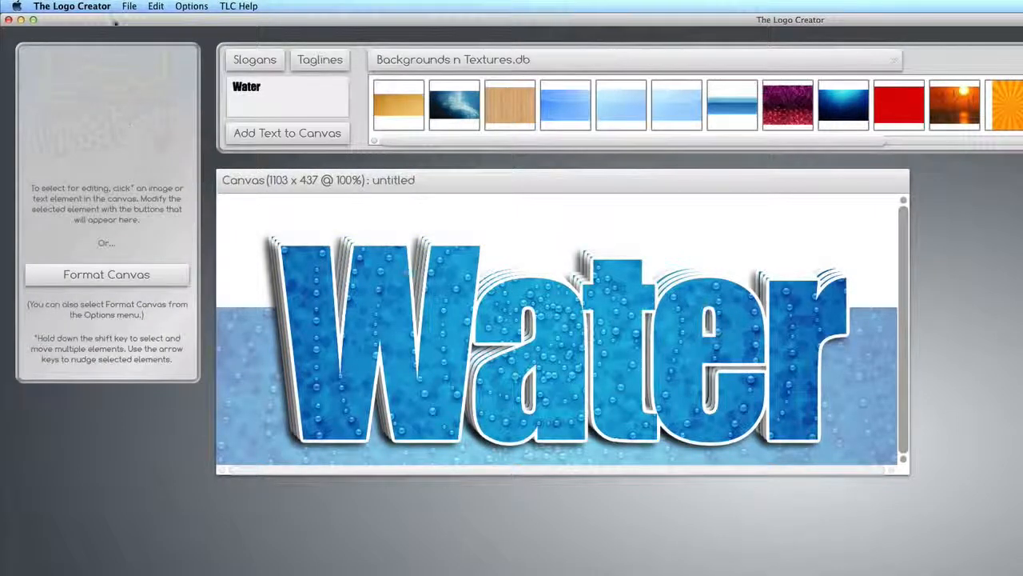
Save the logo to the Desktop as a transparent PNG named WaterPageHeader
click(126, 6)
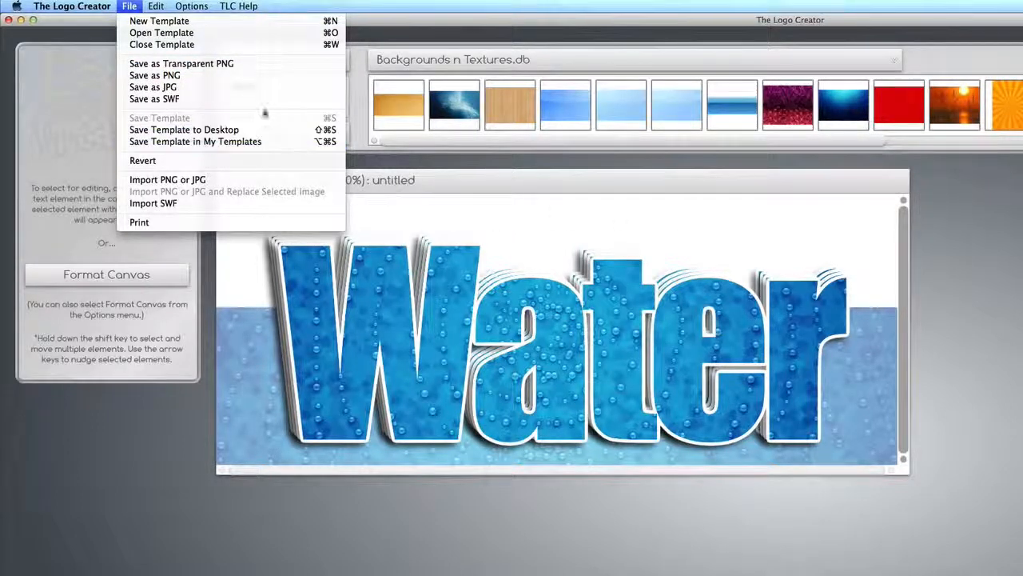
click(230, 65)
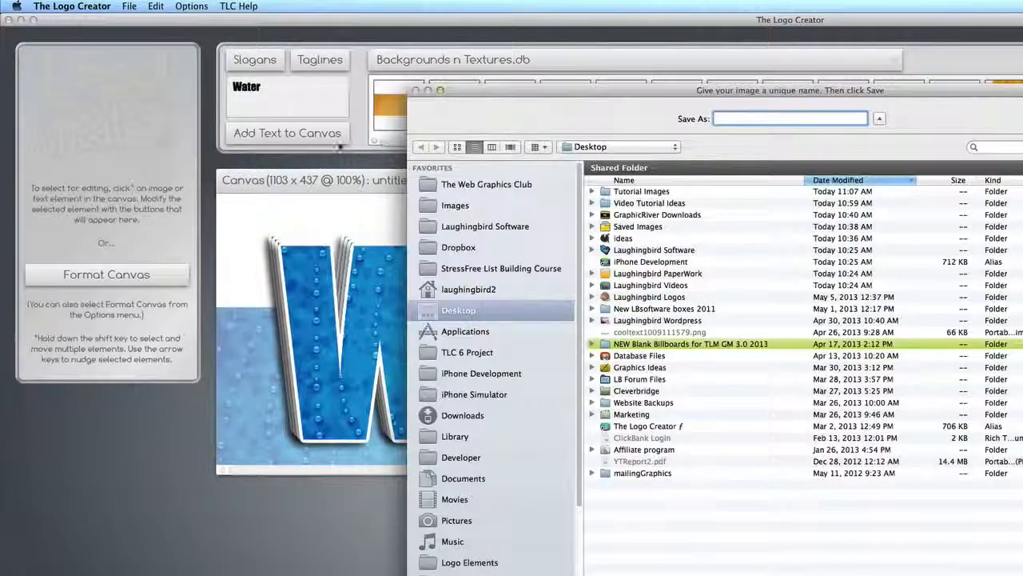
text(WaterPag)
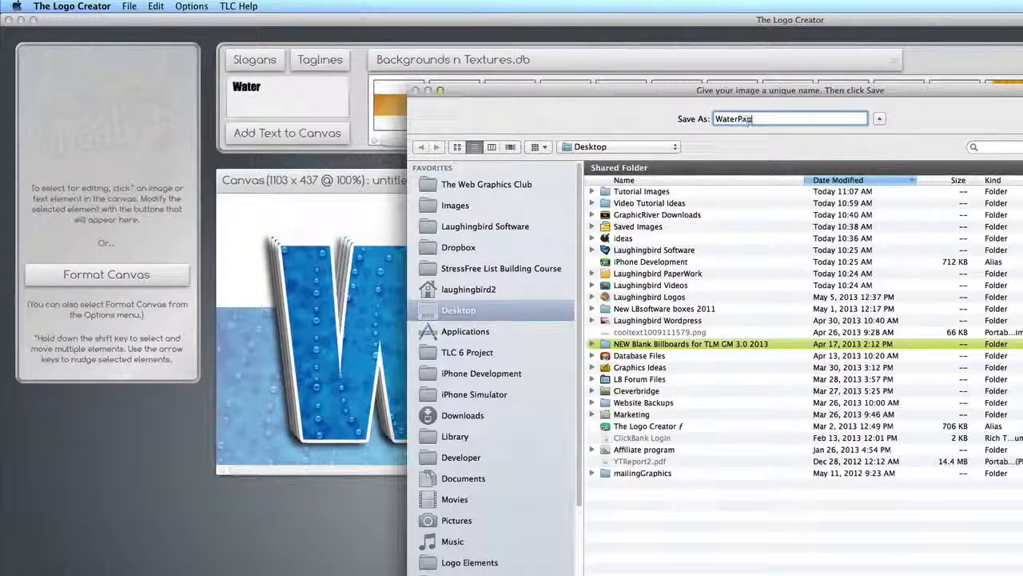
text(eHeader)
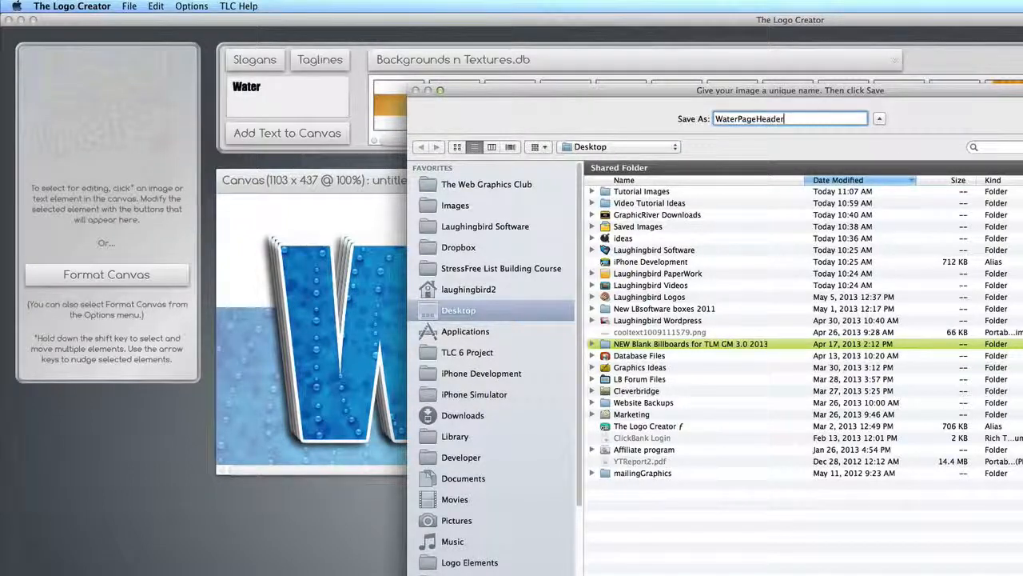
key(Return)
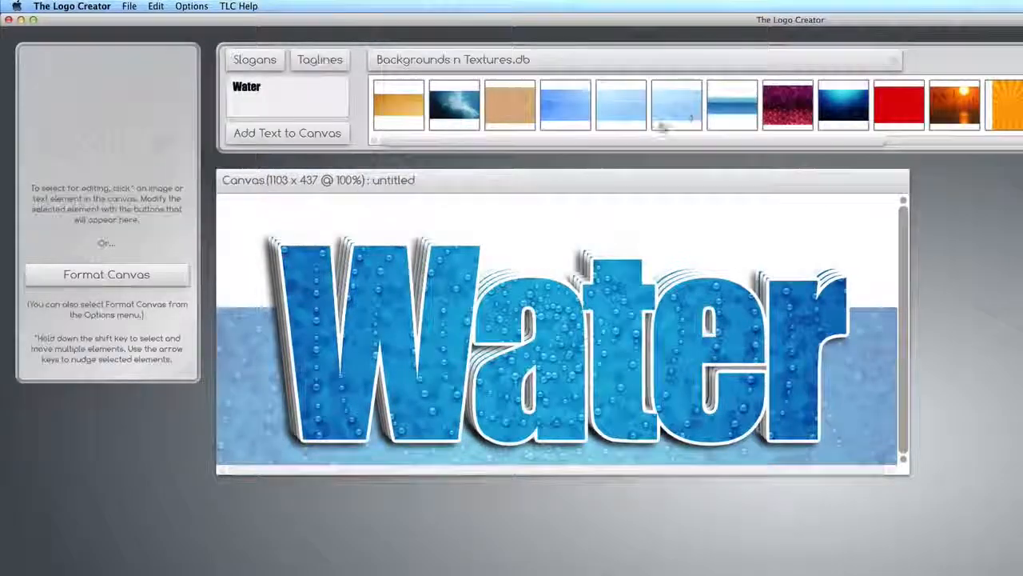